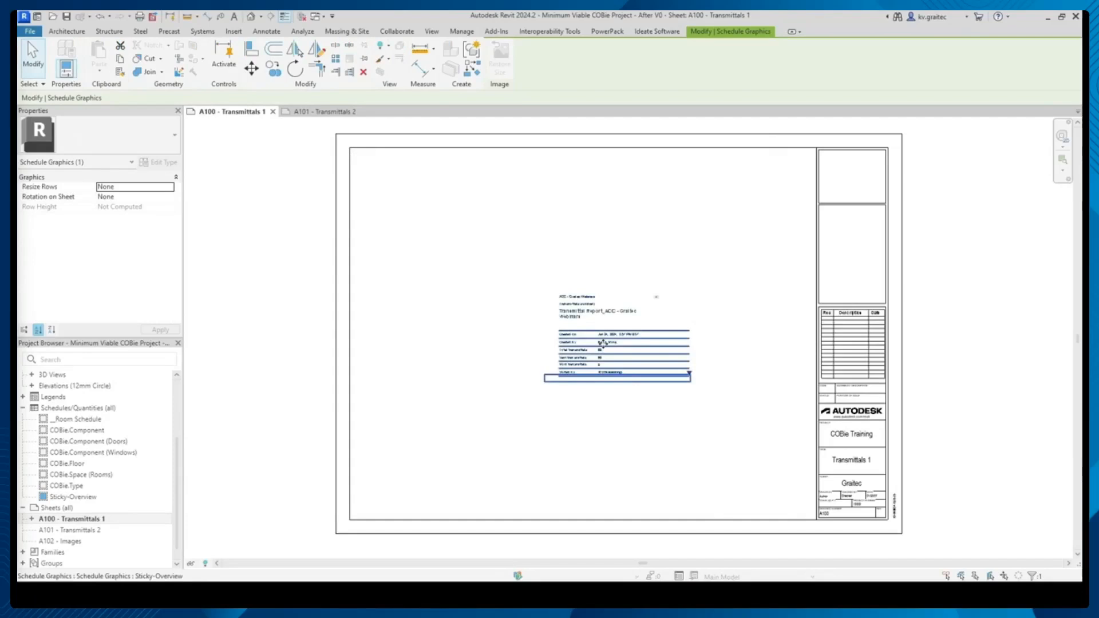
Move the transmittal overview schedule into the upper-left corner of sheet A100 and deselect it.
scroll(400, 187, "up", 2)
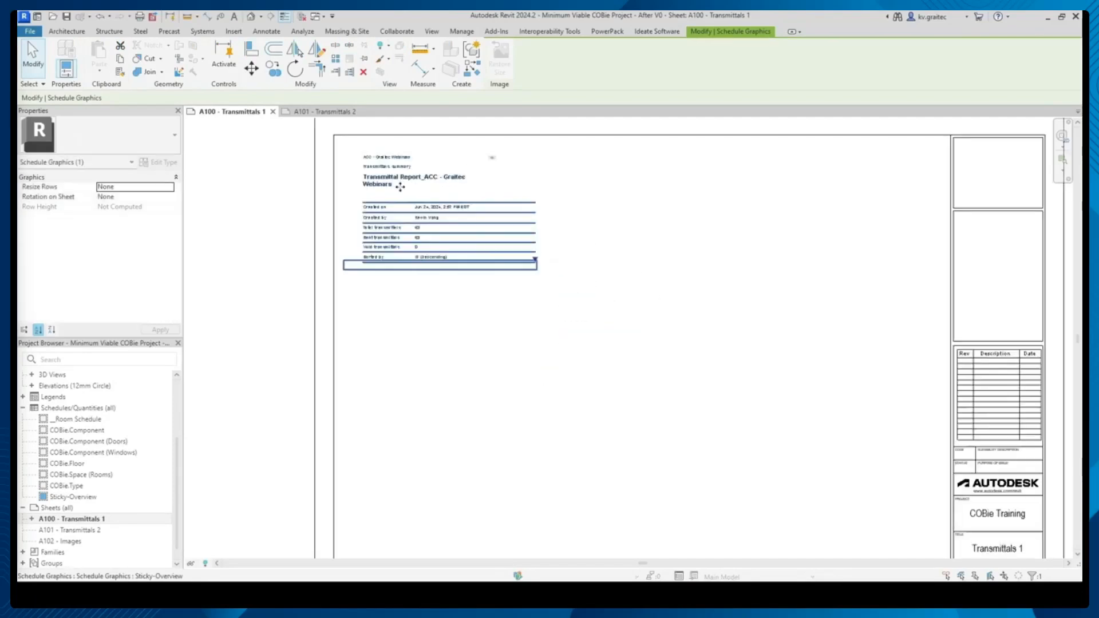
scroll(400, 187, "up", 1)
left_click(575, 397)
scroll(625, 462, "up", 2)
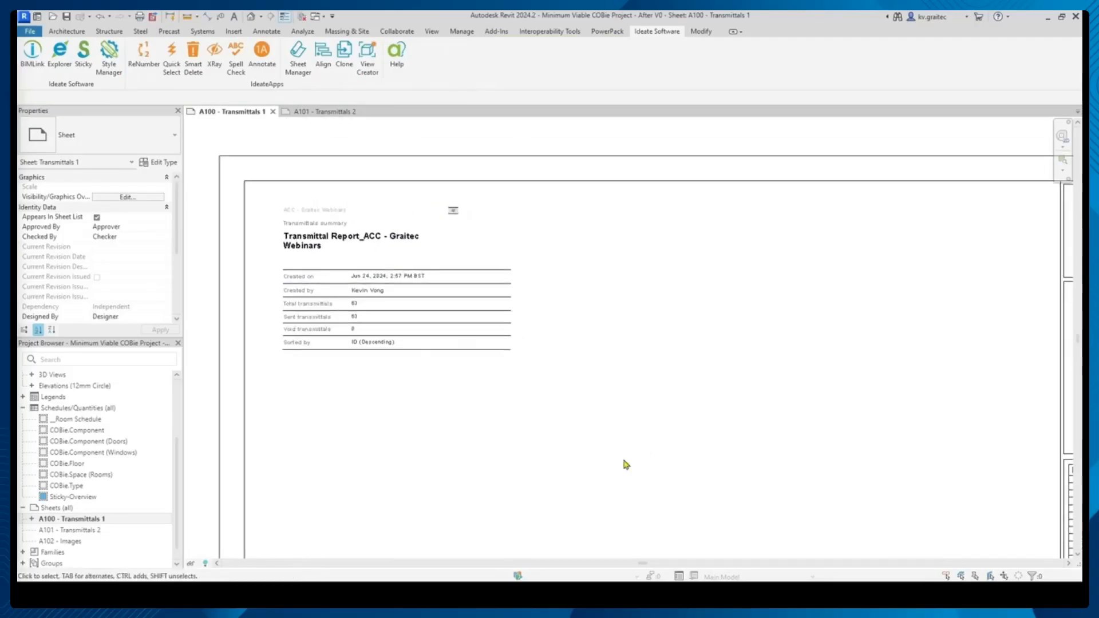
Delete the Sticky-Overview Excel schedule from the project through Ideate Sticky.
scroll(623, 455, "down", 1)
left_click(84, 53)
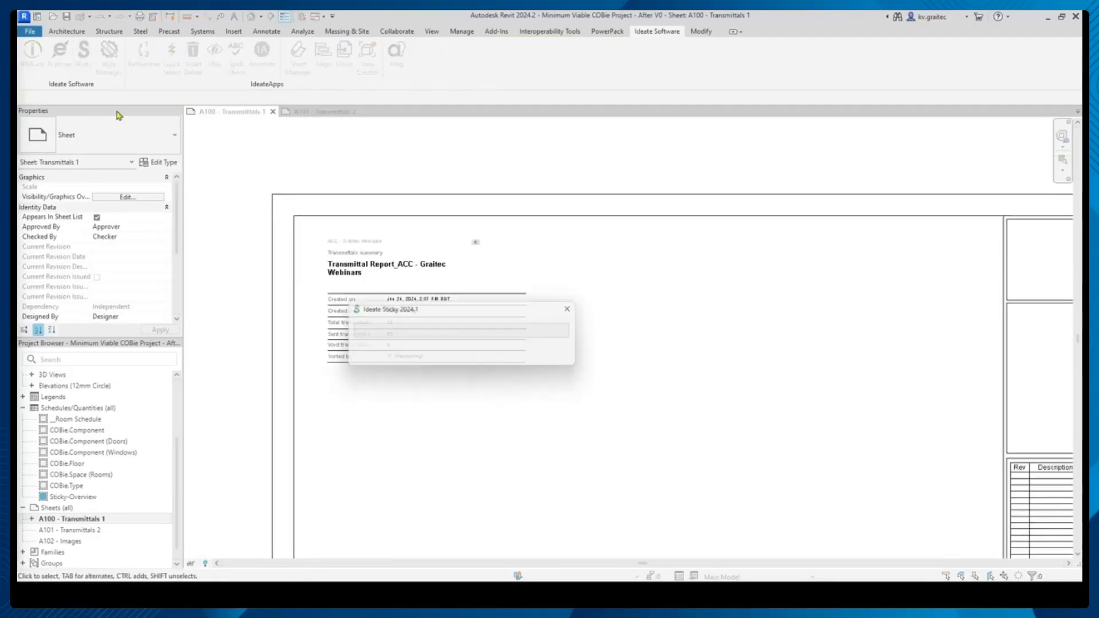
left_click(251, 214)
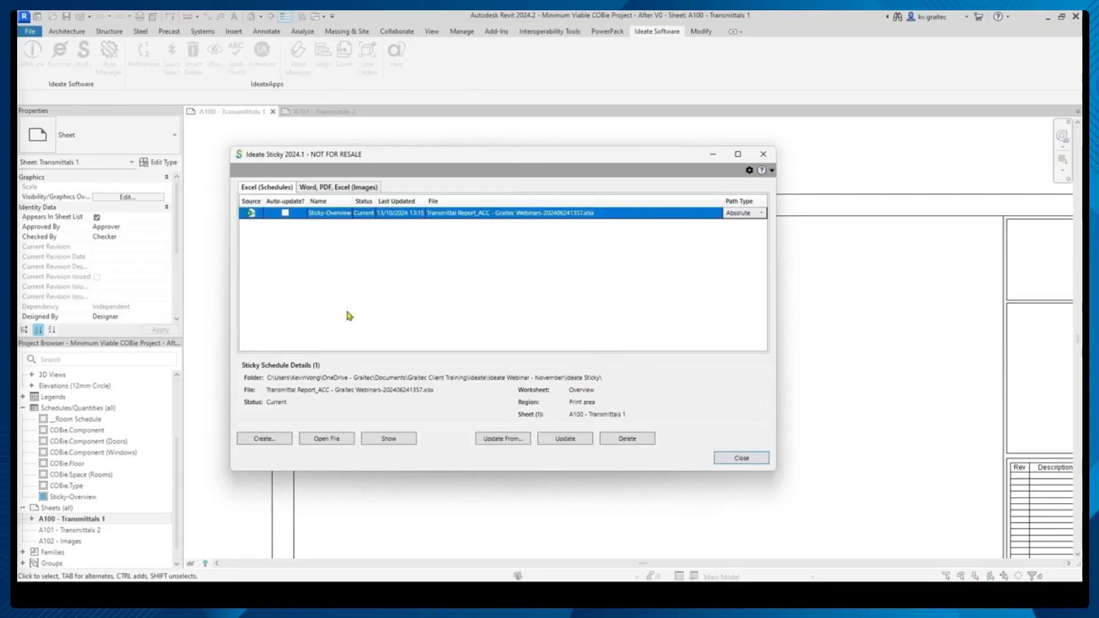
left_click(623, 441)
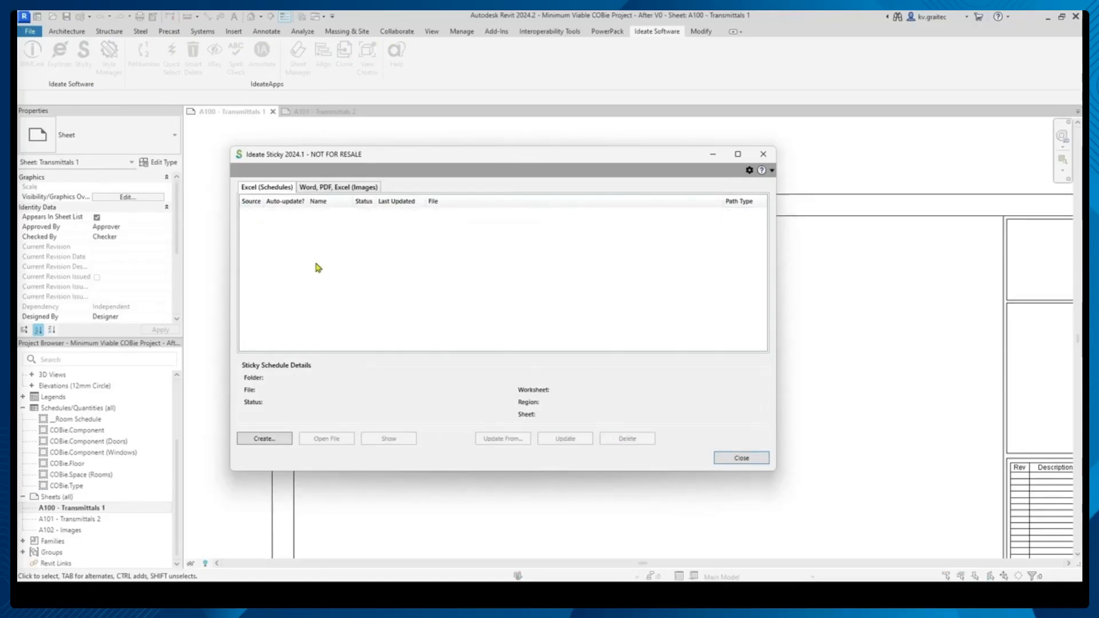
Start a new Excel schedule in Ideate Sticky, using the Transmittal Report_ACC - Graitec Webinars workbook from the Ideate Sticky folder as source.
left_click(265, 439)
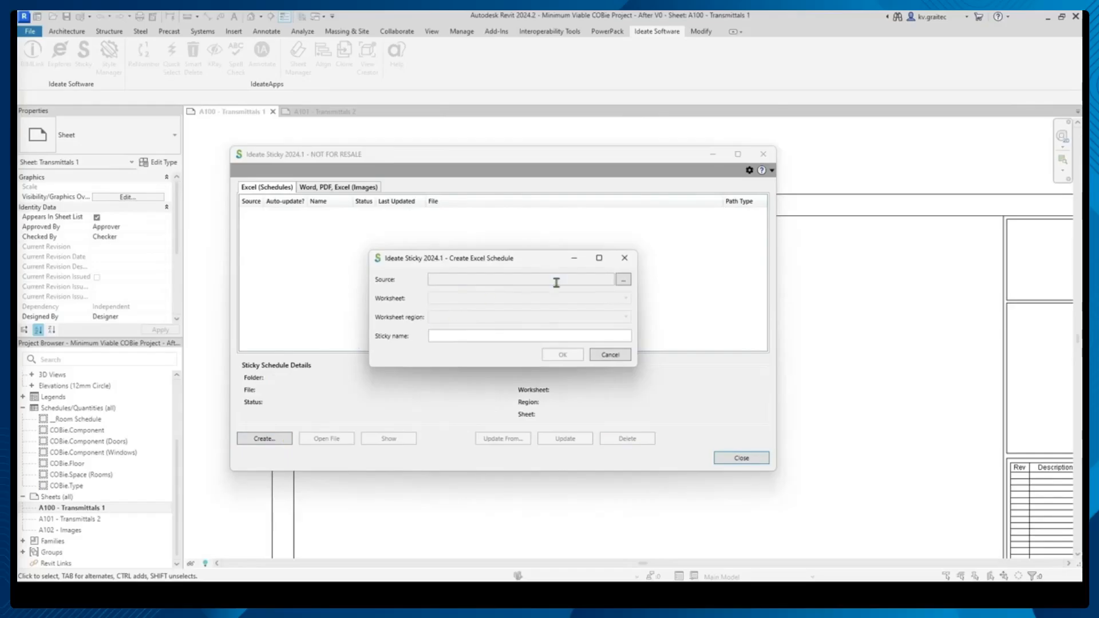
left_click(623, 280)
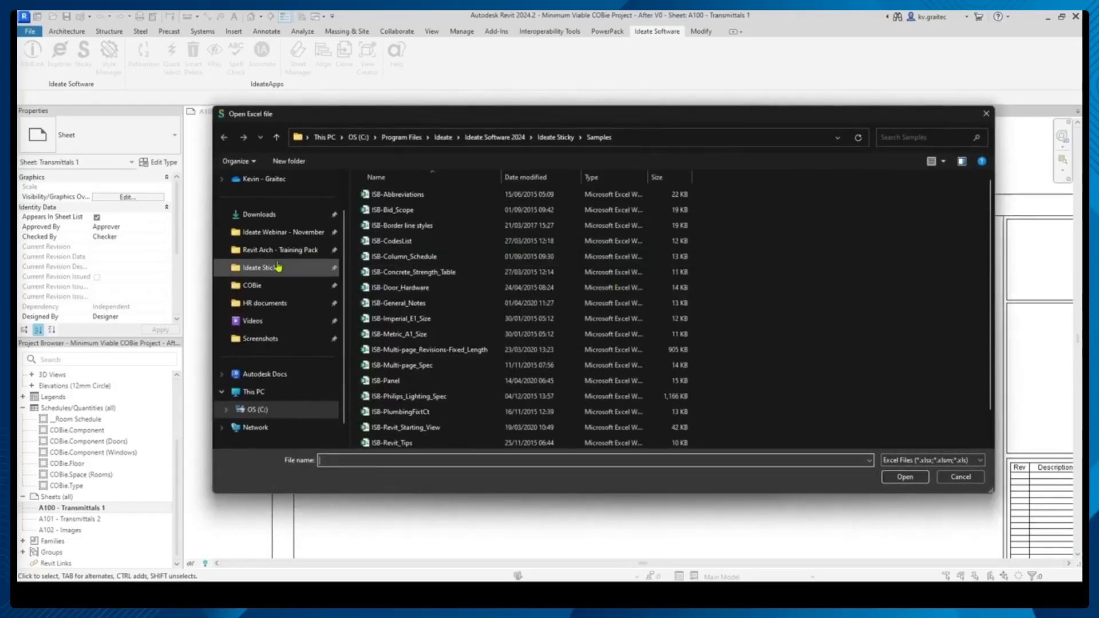
left_click(261, 268)
left_click(426, 196)
left_click(892, 482)
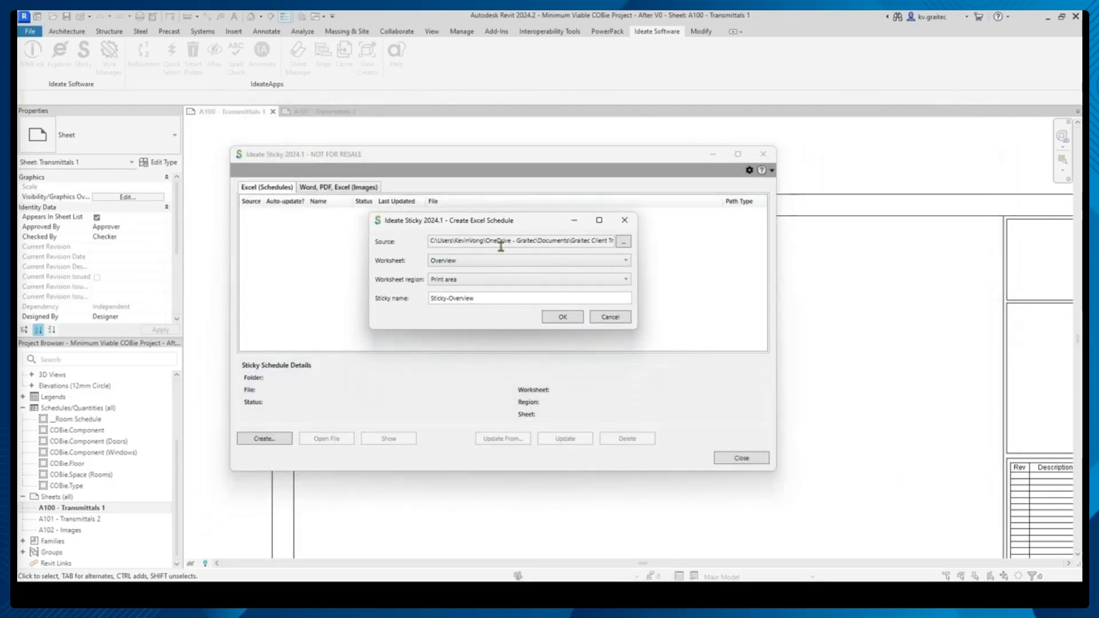
Create the schedule from the Details worksheet with the Print area region and return to sheet A100.
left_click(502, 263)
left_click(482, 283)
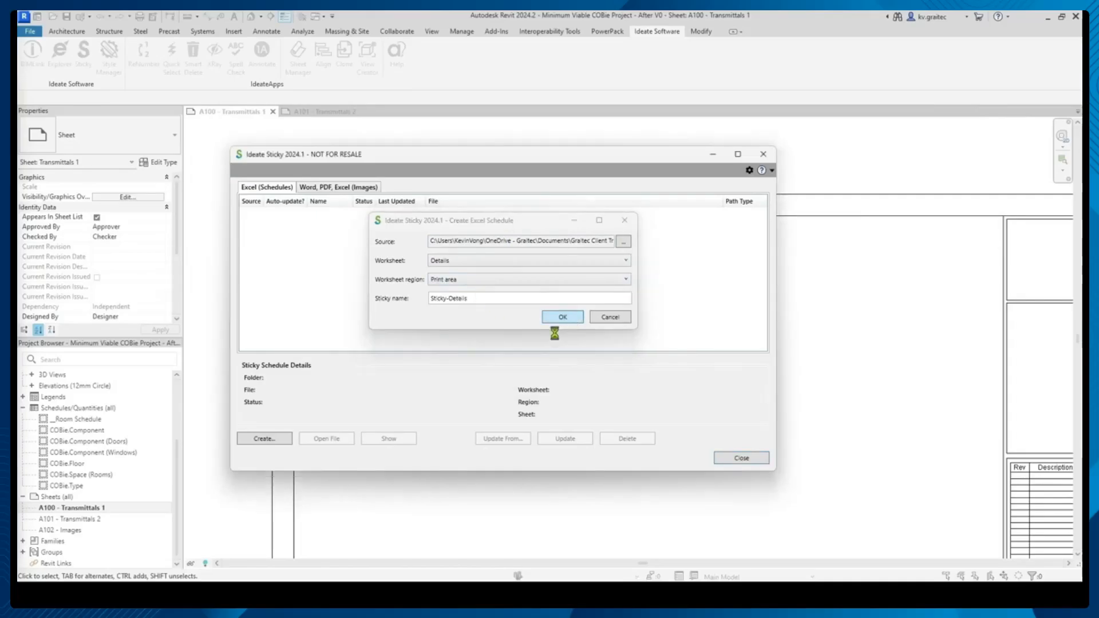
left_click(562, 317)
left_click(739, 459)
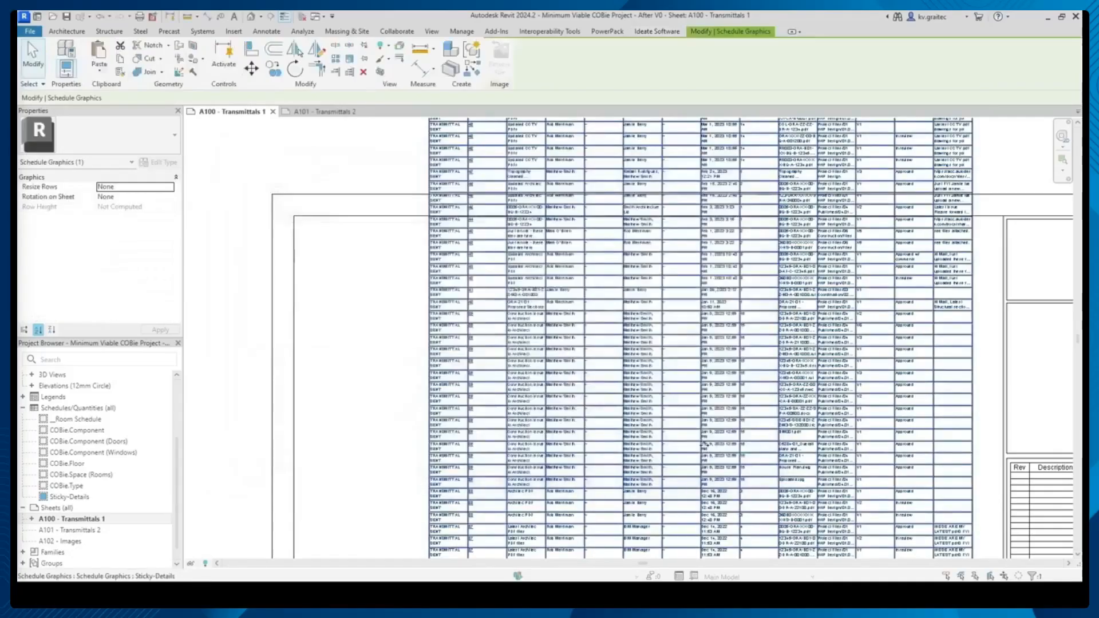
Examine how the full details schedule fits within the border of sheet A100.
scroll(654, 285, "down", 6)
middle_click_drag(650, 379, 575, 278)
scroll(577, 280, "up", 4)
scroll(577, 281, "up", 3)
middle_click_drag(590, 242, 574, 294)
scroll(565, 322, "down", 3)
middle_click_drag(564, 404, 570, 281)
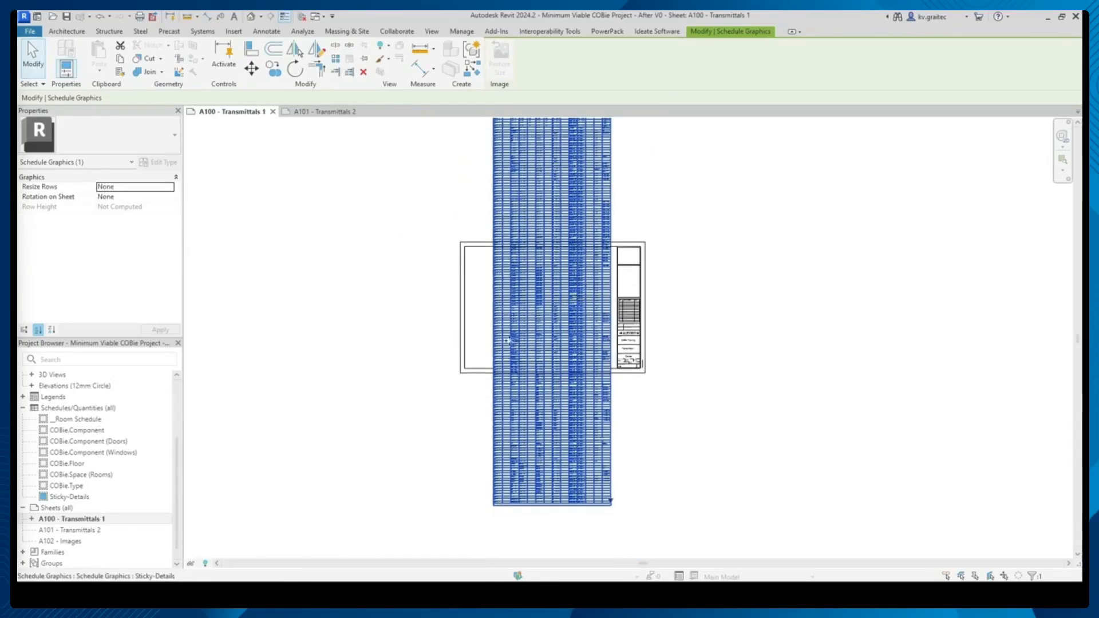
Delete the placed full details schedule from sheet A100.
left_click(436, 401)
left_click(507, 422)
key("Delete")
scroll(547, 308, "up", 3)
middle_click_drag(548, 308, 545, 337)
Delete the Sticky-Details schedule from the project through Ideate Sticky.
left_click(83, 55)
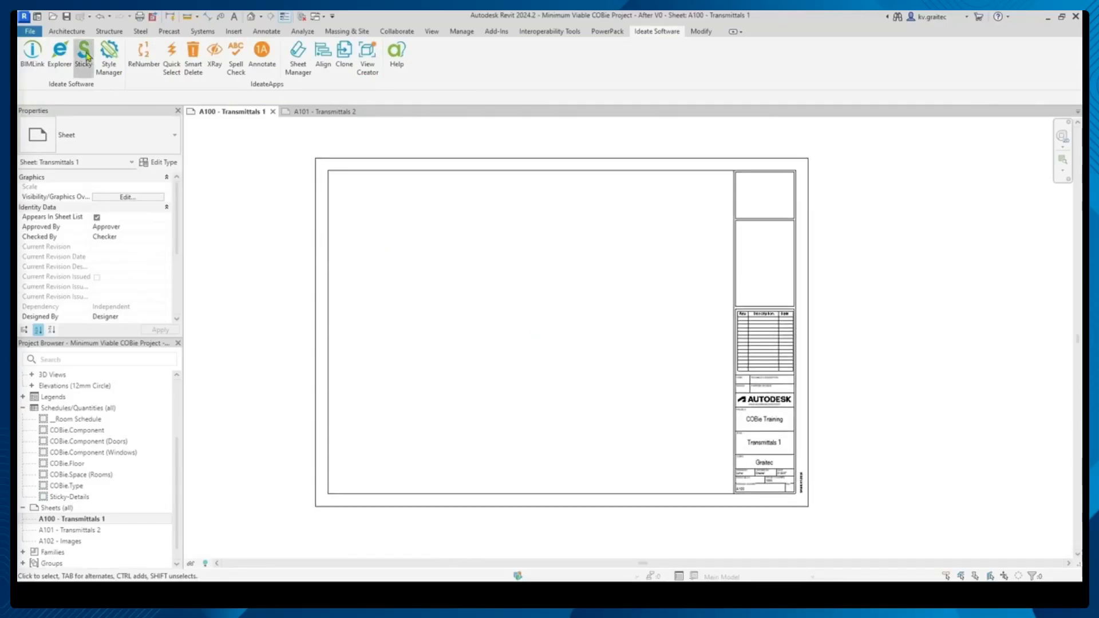
left_click(251, 214)
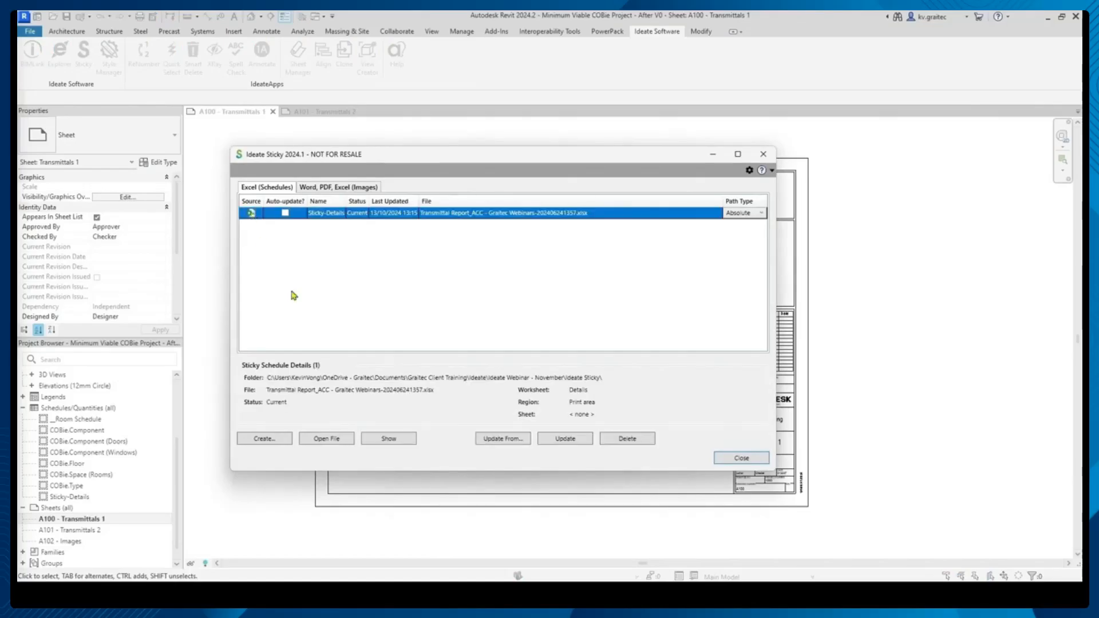
left_click(615, 439)
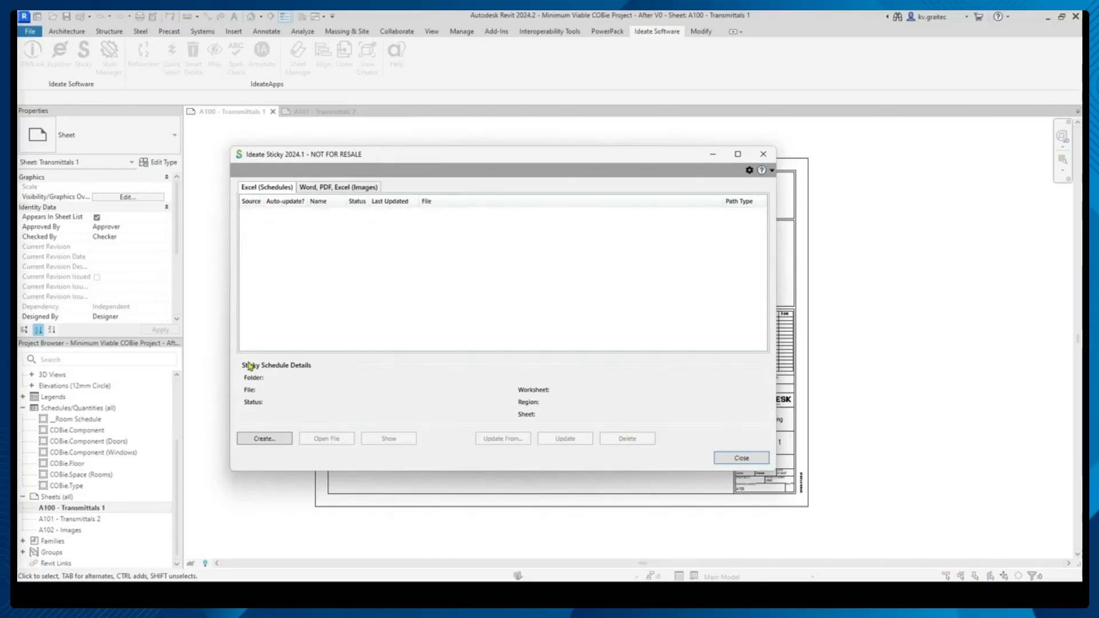
Start another Excel schedule and load the Transmittal Report_ACC - Graitec Webinars workbook from the Ideate Sticky folder.
left_click(269, 439)
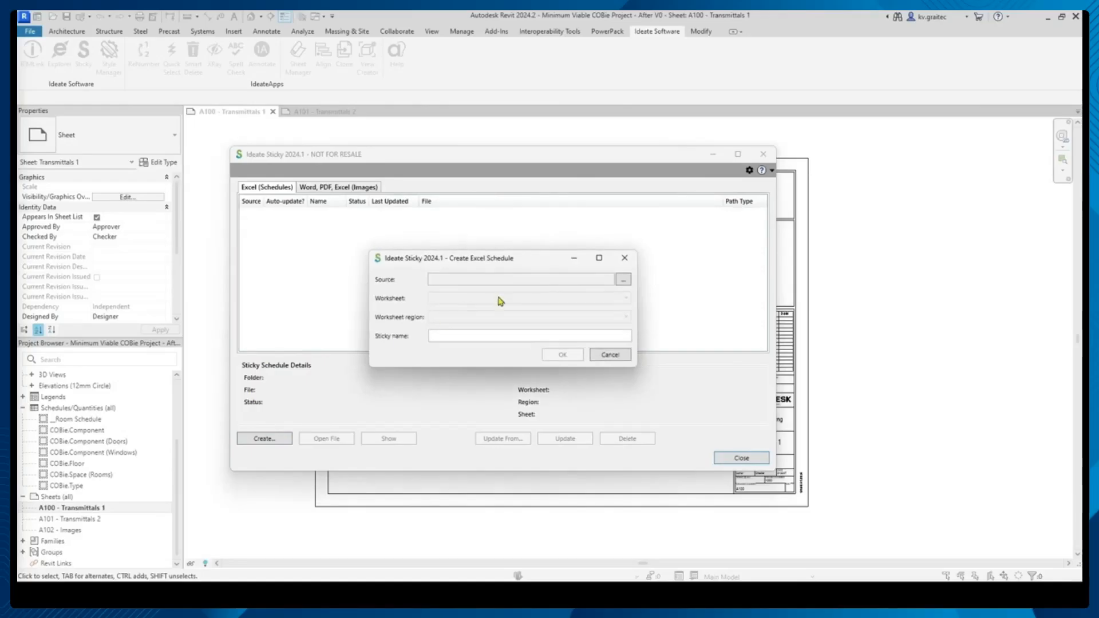
left_click(625, 285)
left_click(261, 267)
left_click(449, 195)
left_click(903, 477)
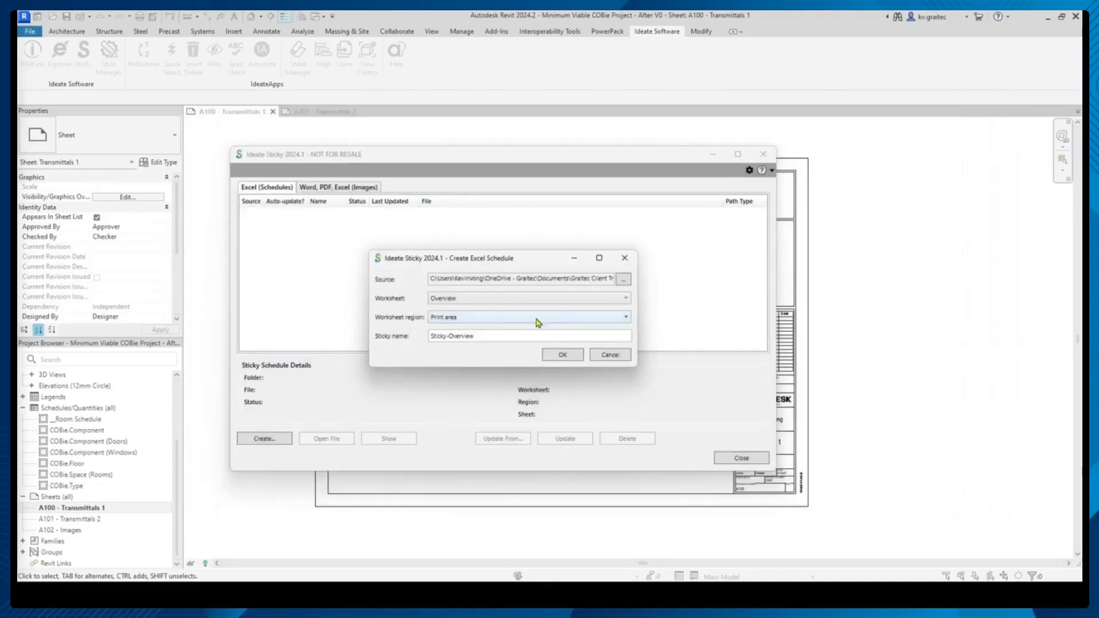
Create the schedule from the Details worksheet limited to the UpTo24 region and return to sheet A100.
left_click(445, 298)
left_click(463, 320)
left_click(485, 319)
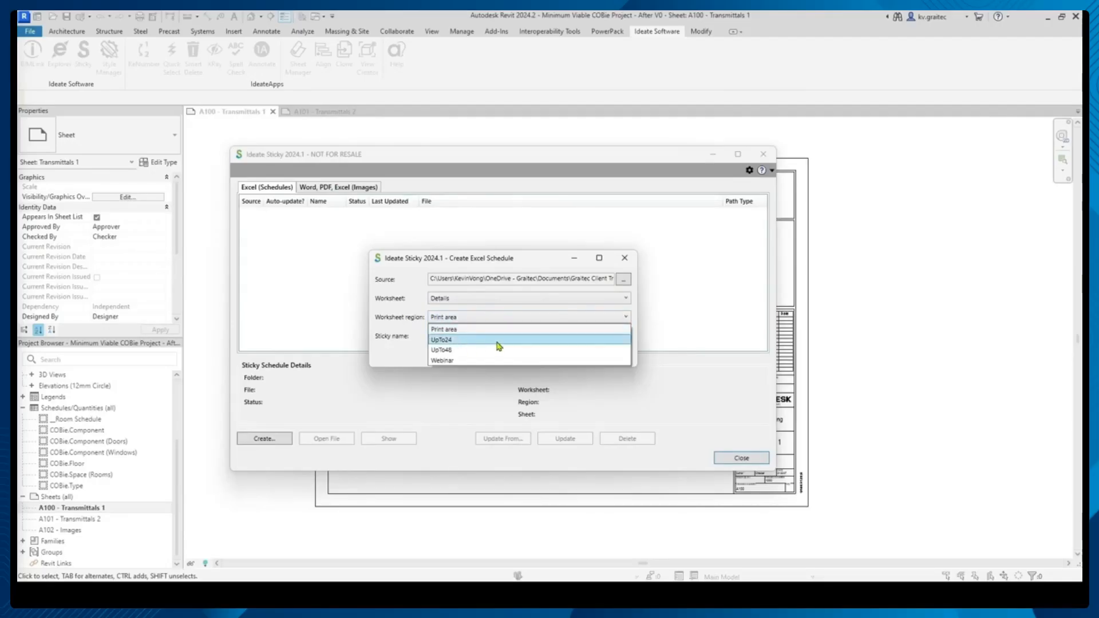
left_click(499, 340)
left_click(562, 356)
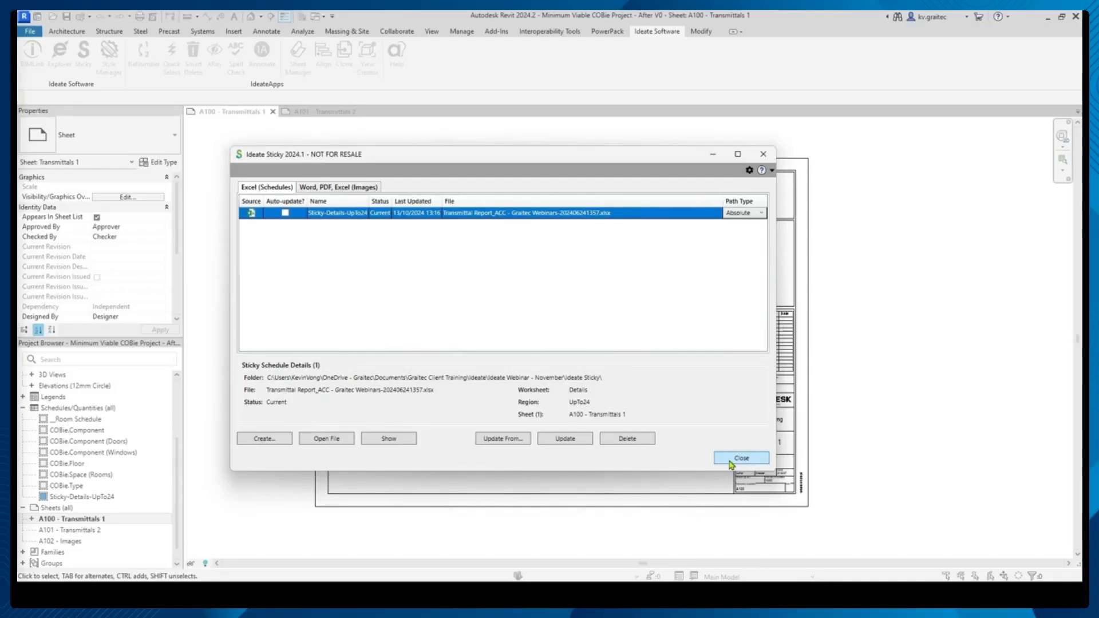
left_click(741, 458)
Move the UpTo24 details schedule into the upper-left corner of sheet A100's border and deselect it.
scroll(466, 264, "up", 2)
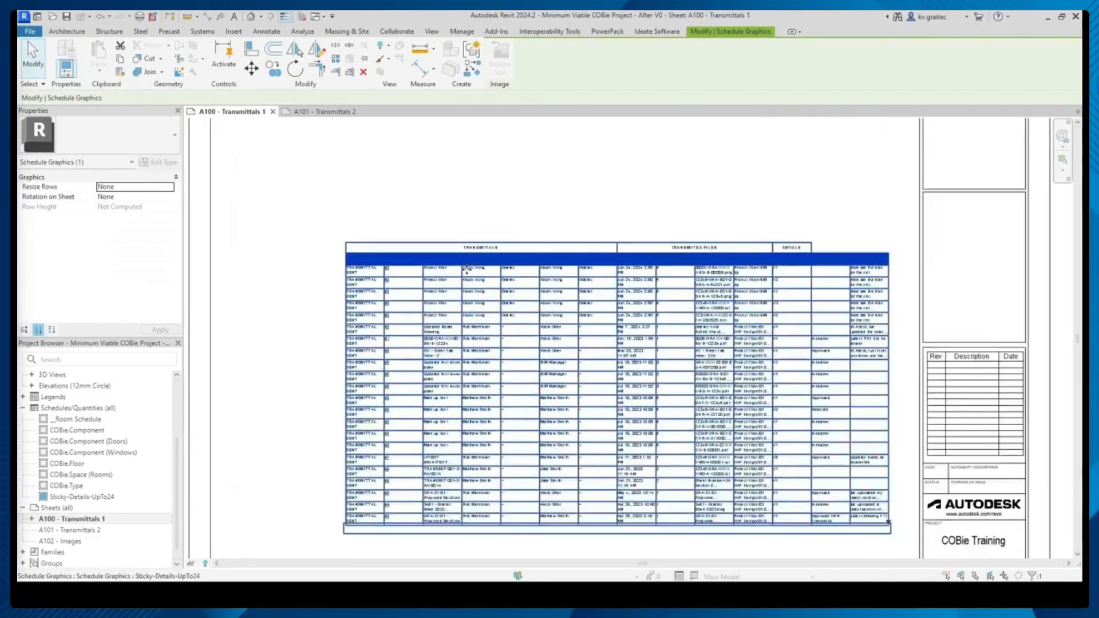
middle_click_drag(466, 264, 590, 302)
left_click(589, 235)
left_click(587, 310)
left_click_drag(590, 322, 481, 210)
left_click(268, 232)
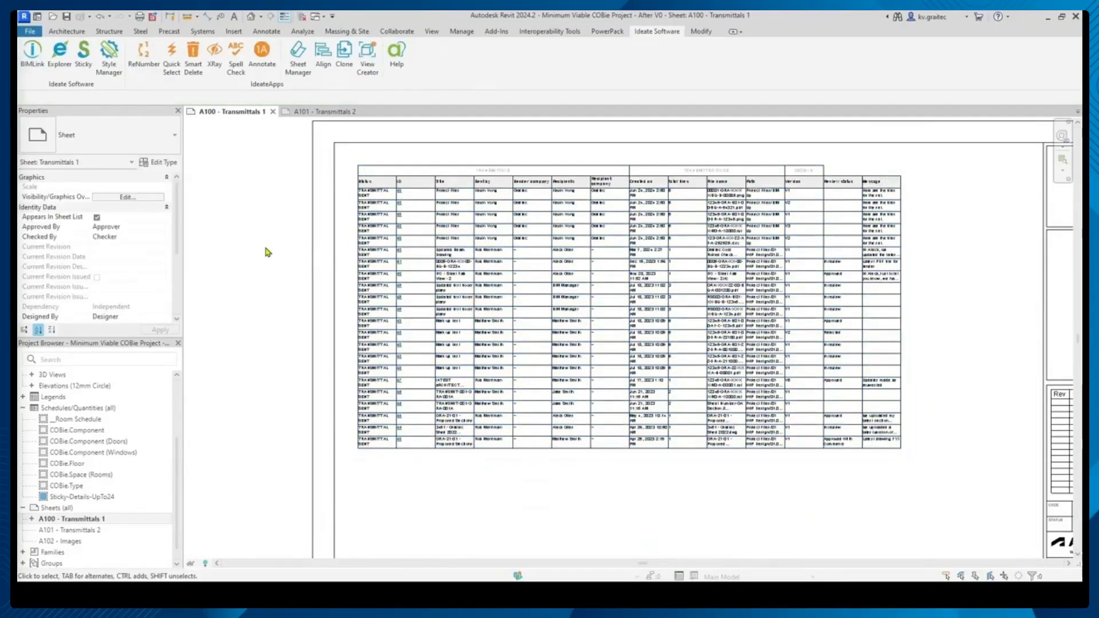
scroll(560, 208, "up", 1)
middle_click_drag(1041, 357, 1017, 330)
scroll(1009, 327, "down", 4)
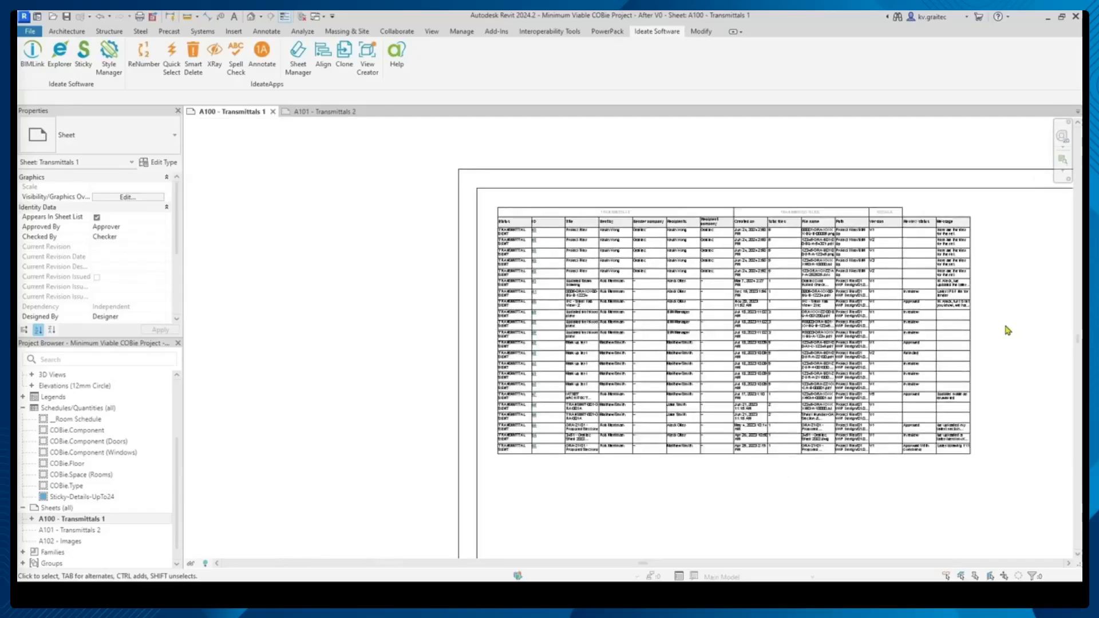
middle_click_drag(407, 366, 296, 347)
Open sheet A101 - Transmittals 2.
left_click(69, 529)
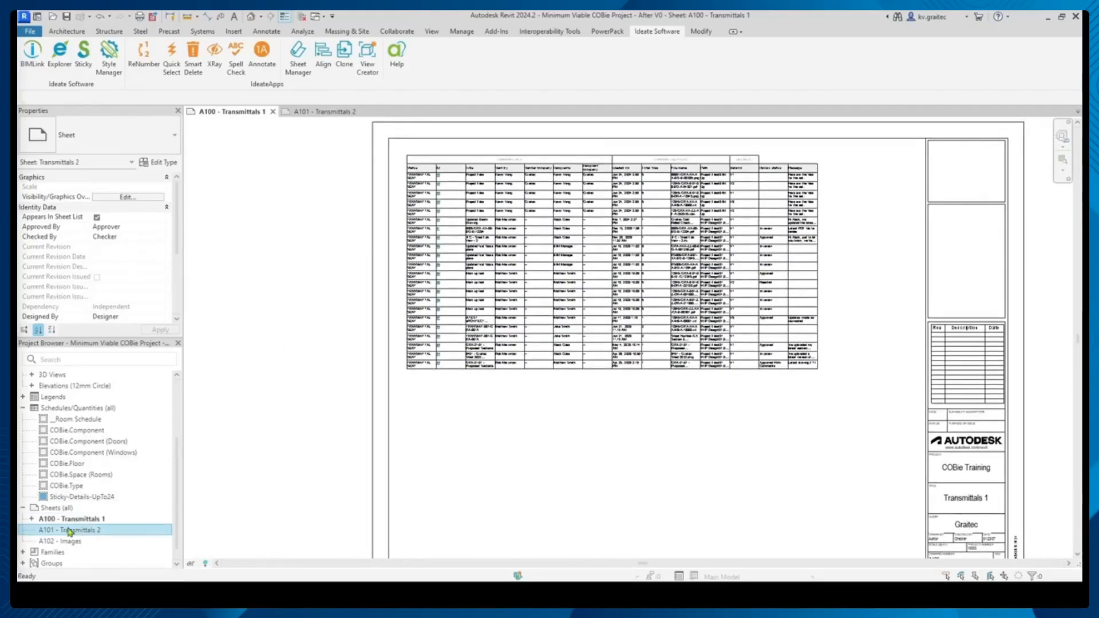
double_click(69, 530)
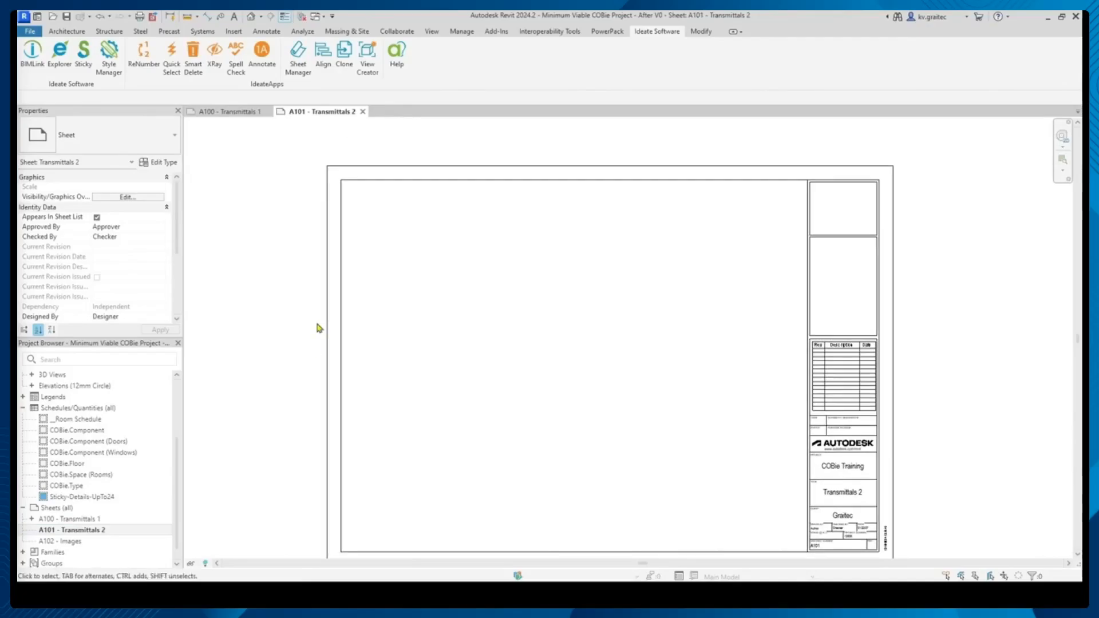
scroll(292, 283, "up", 3)
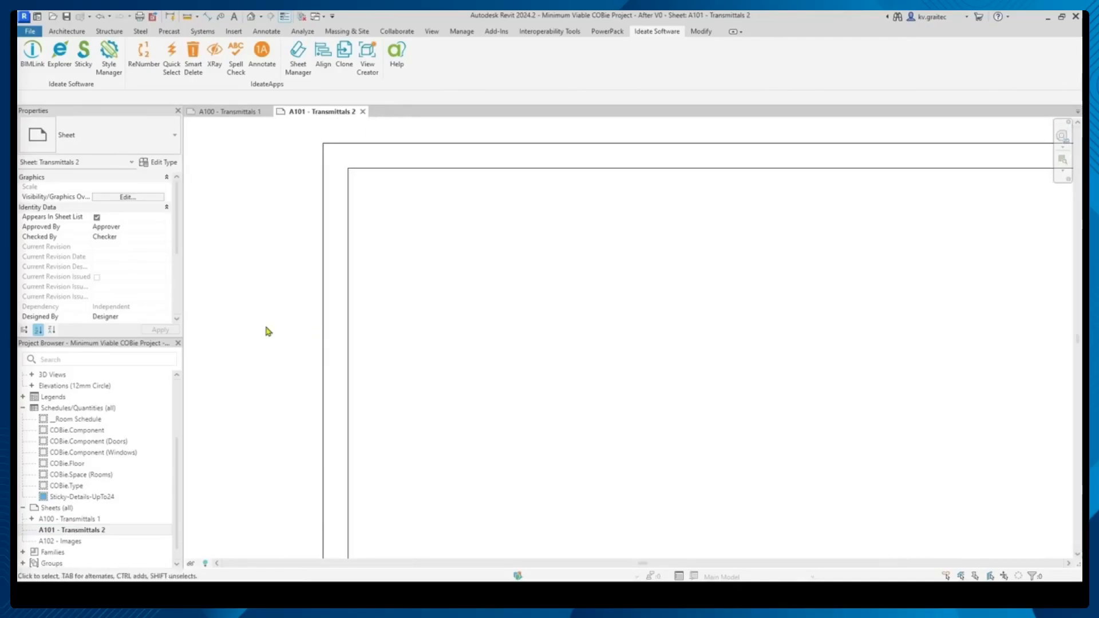
Start a new Ideate Sticky Excel schedule for sheet A101 with the Transmittal Report_ACC - Graitec Webinars workbook as source.
left_click(84, 56)
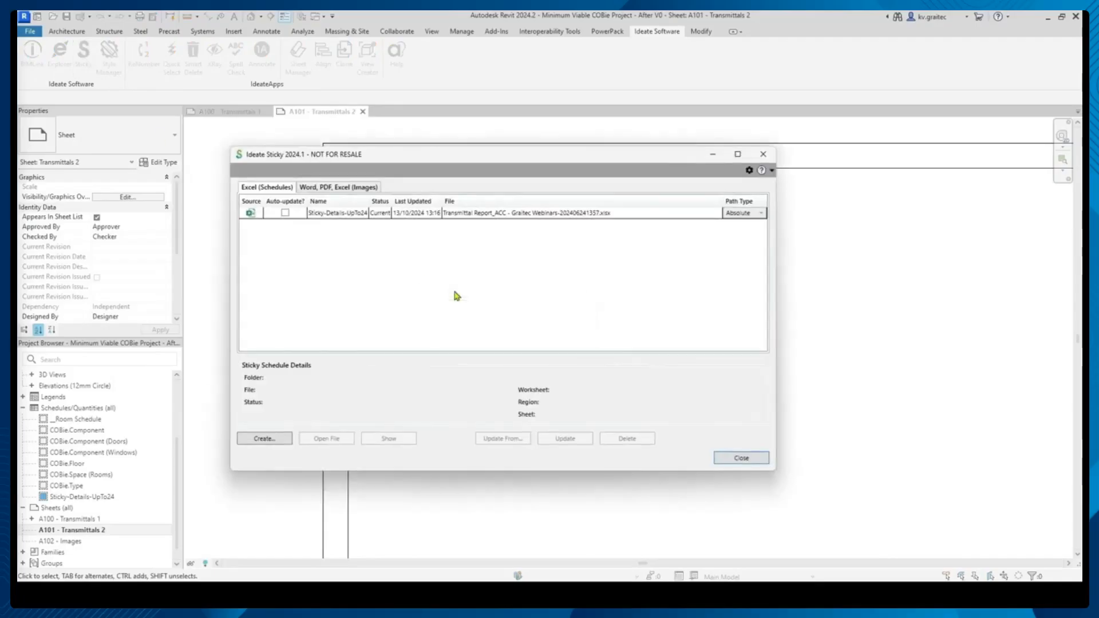
left_click_drag(488, 165, 567, 174)
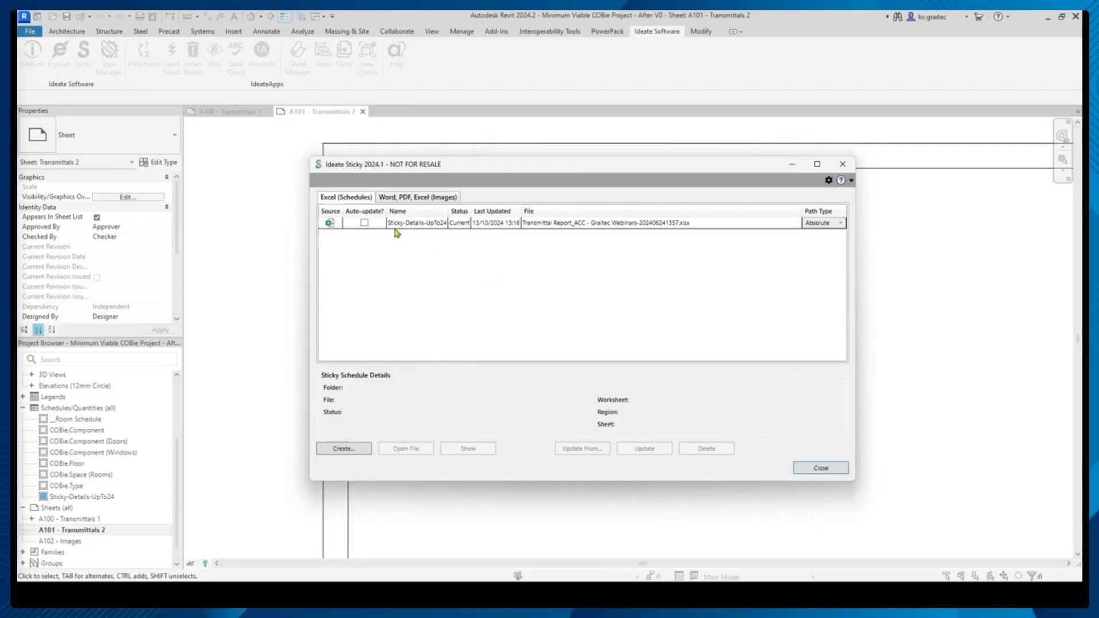
left_click(354, 449)
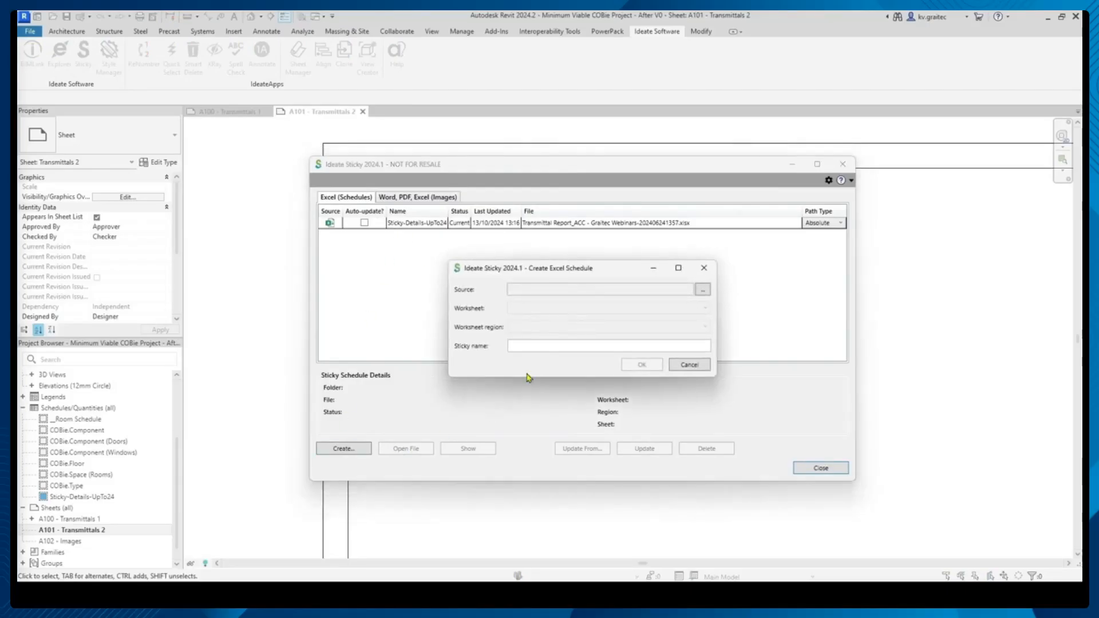
left_click(702, 289)
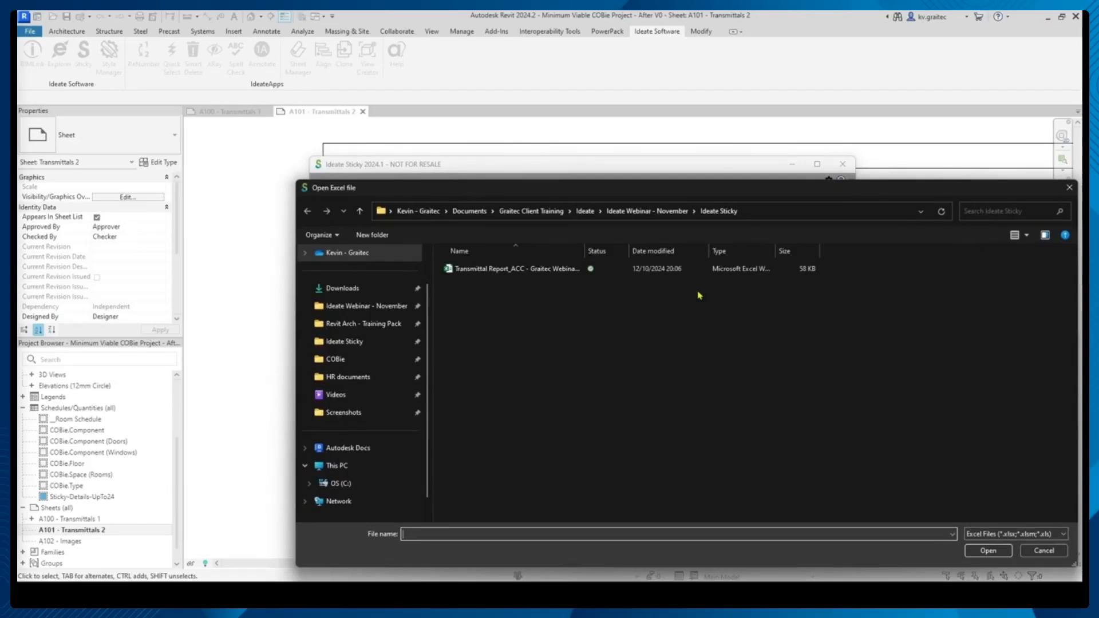
left_click(509, 271)
left_click(986, 550)
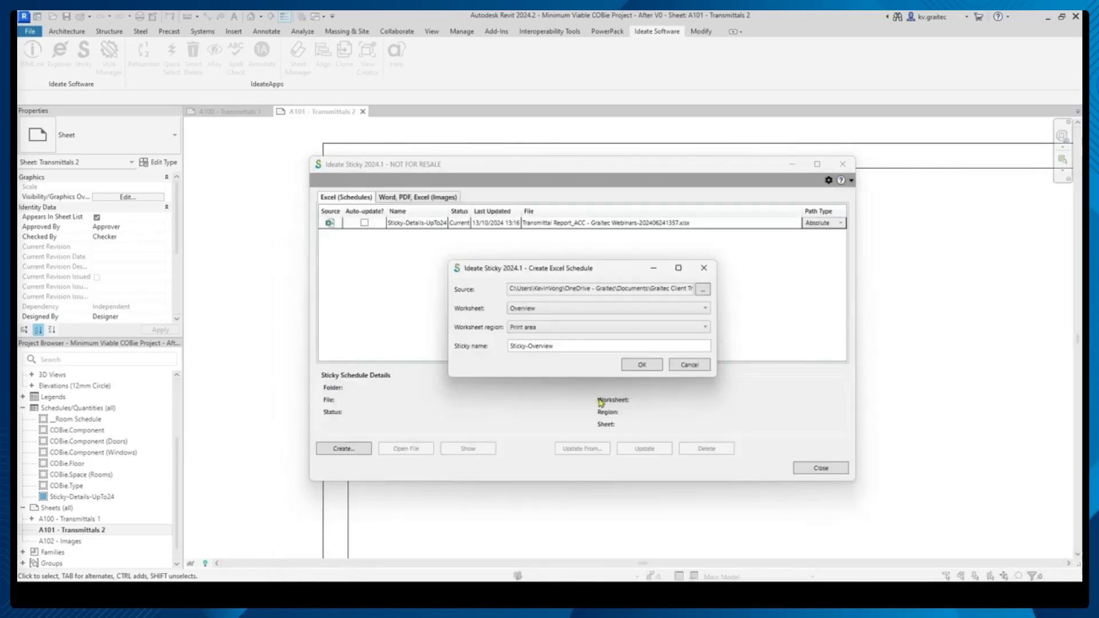
Create the schedule on sheet A101 from the Details worksheet limited to the UpTo48 region, and deselect it.
left_click_drag(566, 272, 488, 241)
left_click(464, 277)
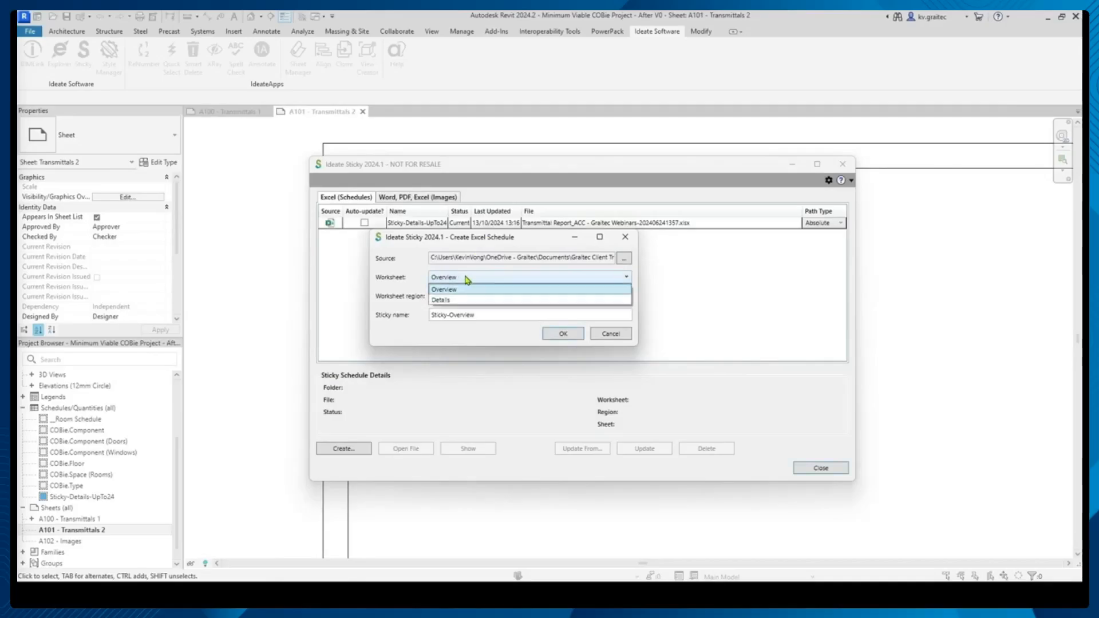
left_click(472, 301)
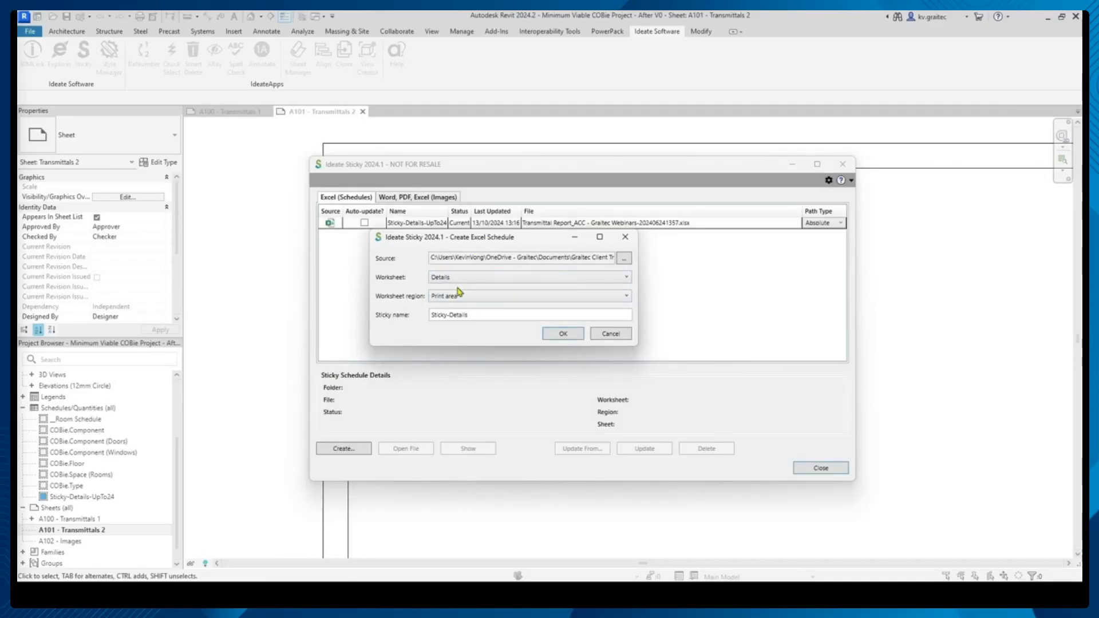
left_click(470, 296)
left_click(470, 330)
left_click(561, 334)
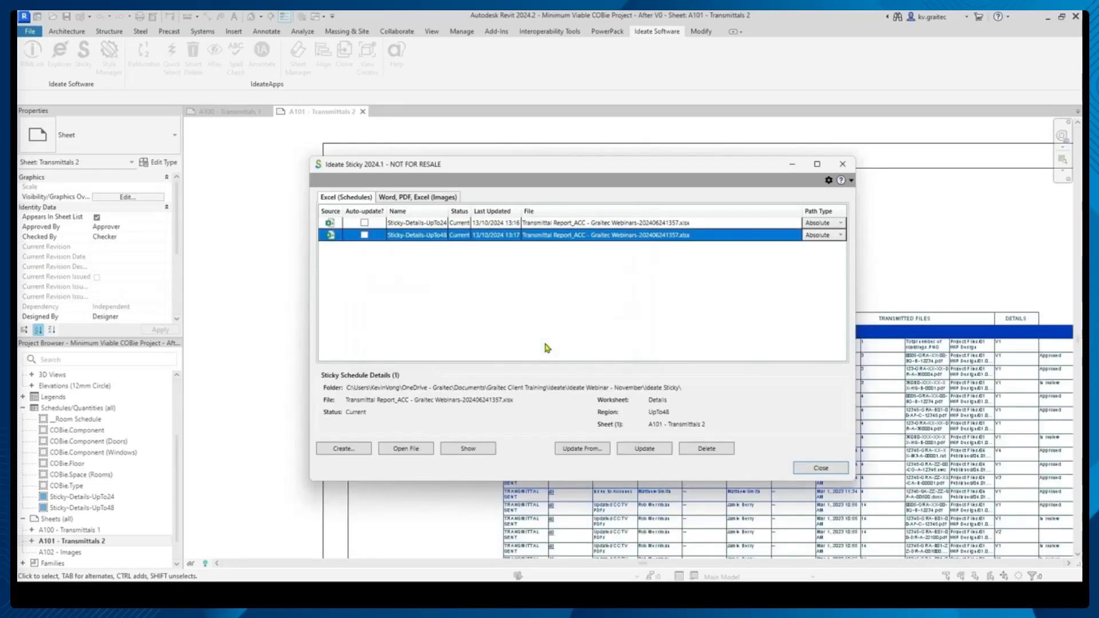
left_click(820, 468)
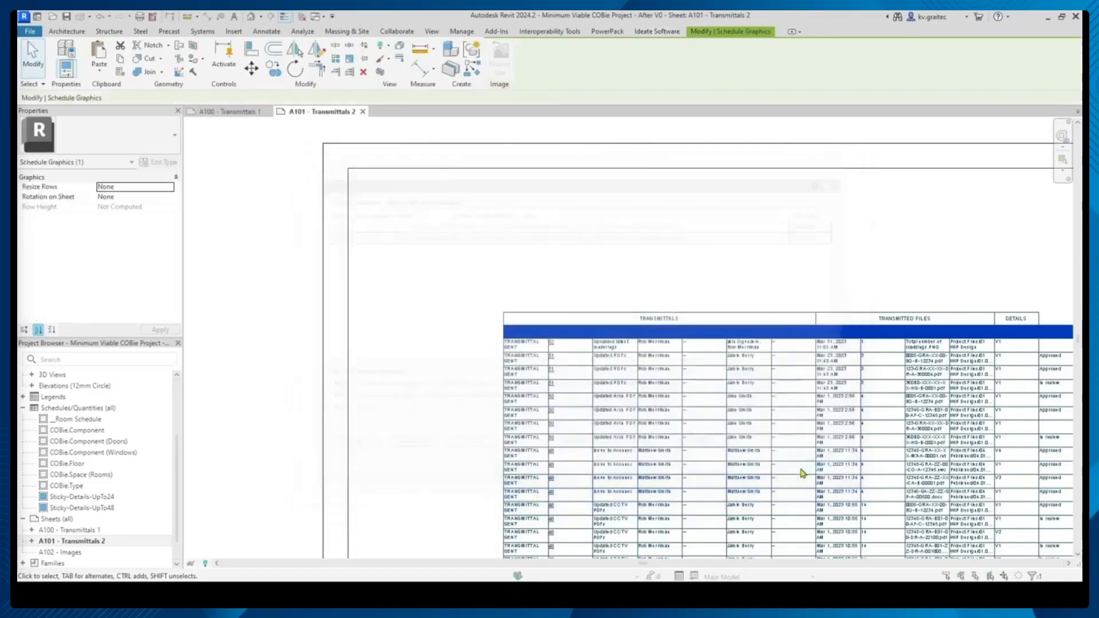
middle_click_drag(745, 380, 574, 232)
left_click(578, 473)
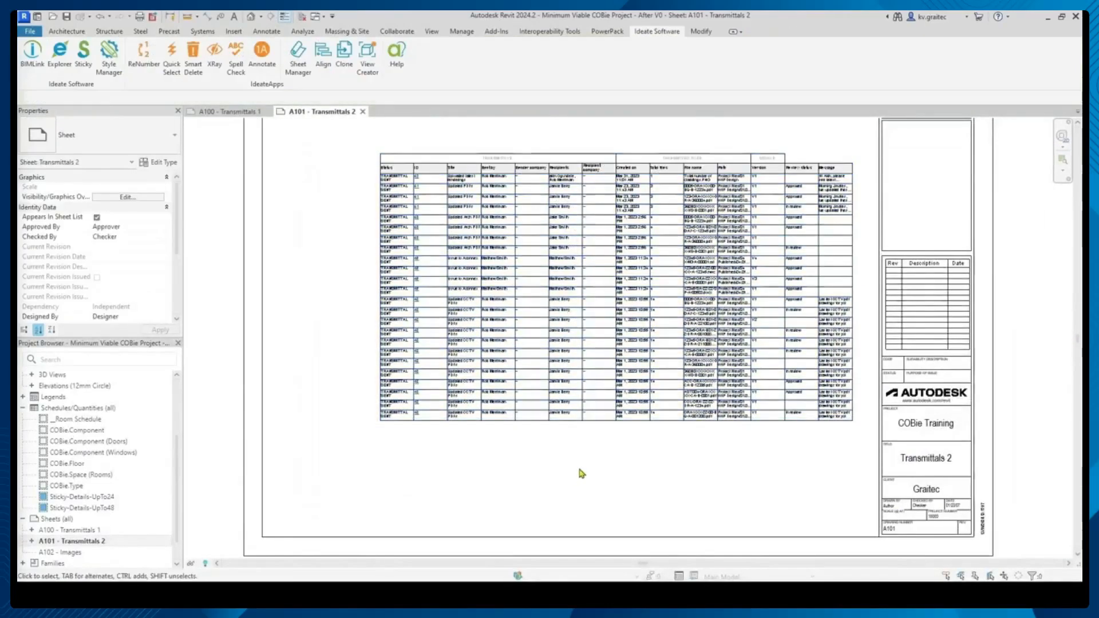
scroll(582, 371, "up", 3)
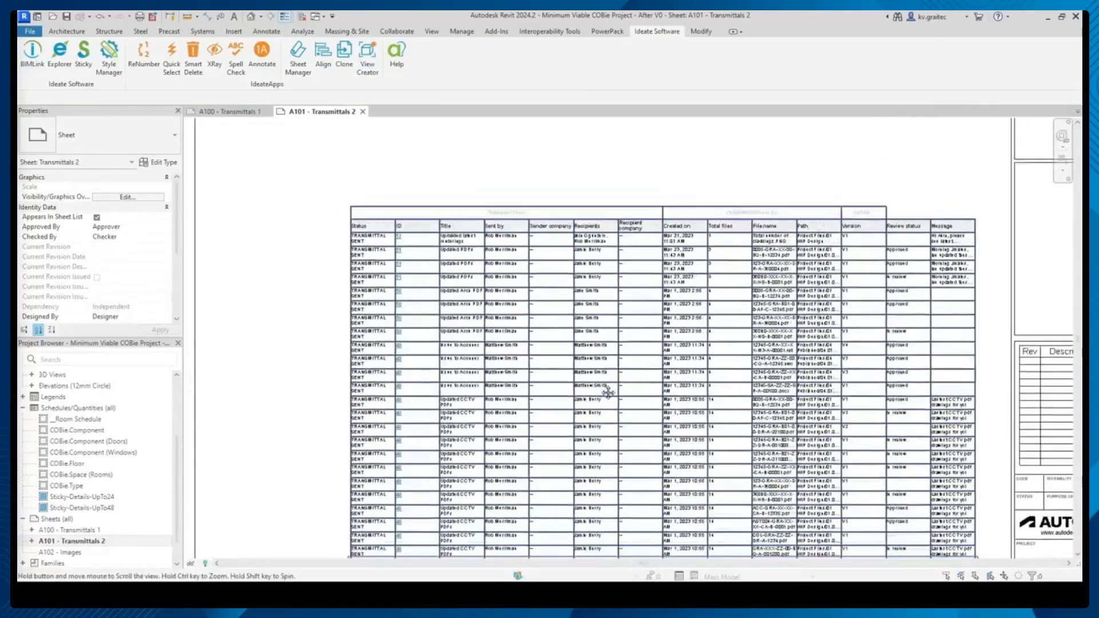
Align the UpTo48 schedule on sheet A101 with the UpTo24 schedule on A100 using Ideate Align, and check its position.
scroll(604, 392, "down", 1)
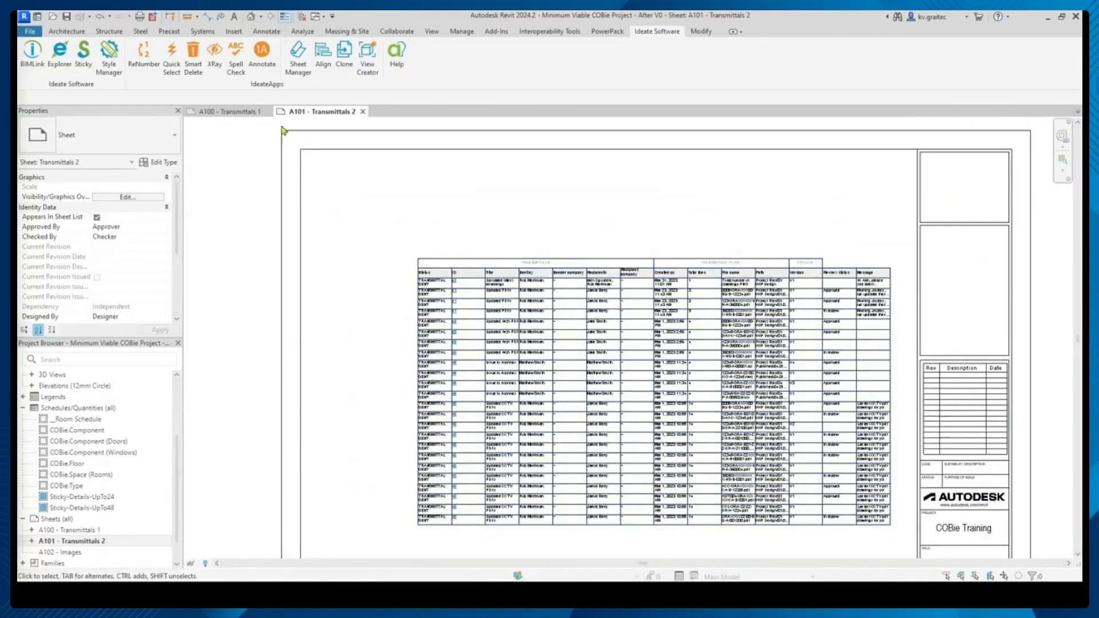
left_click(237, 111)
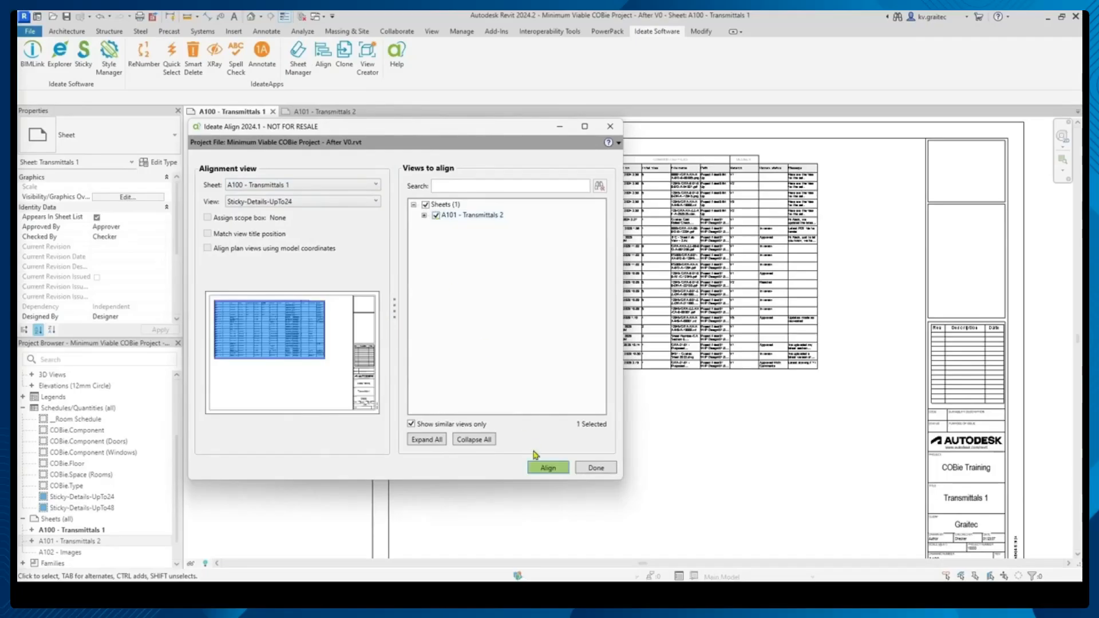
left_click(596, 468)
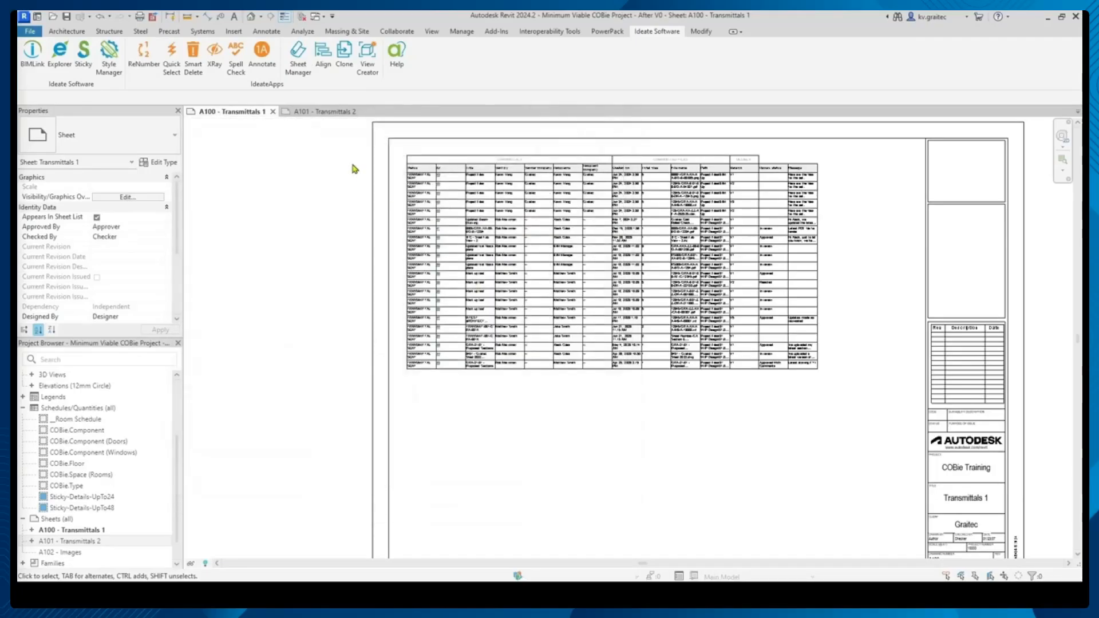
left_click(323, 112)
scroll(584, 250, "up", 5)
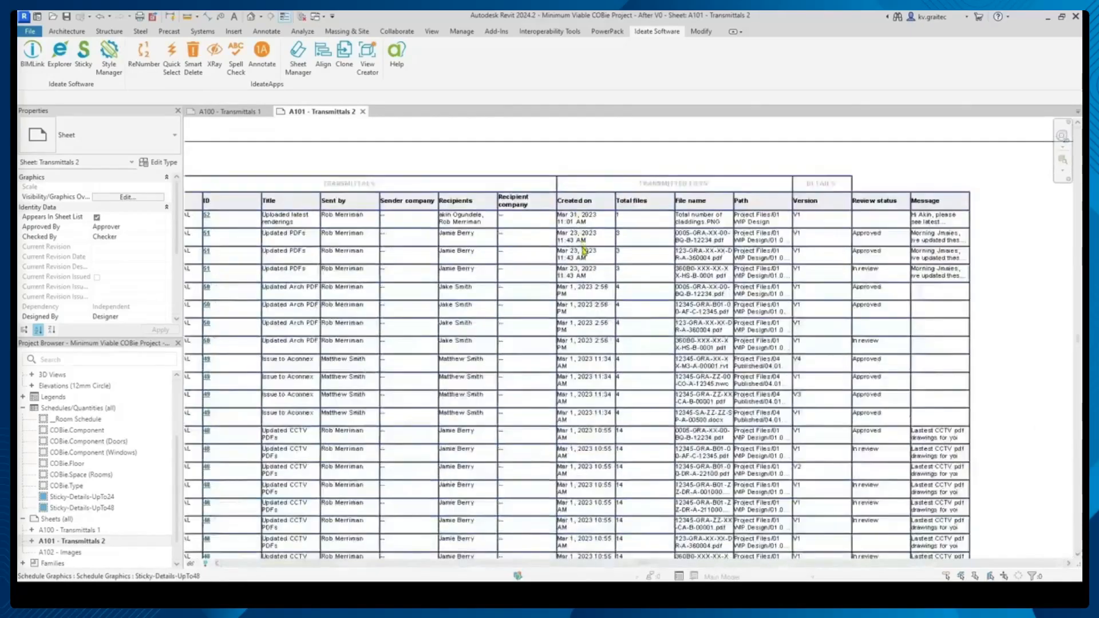
middle_click_drag(584, 250, 697, 318)
scroll(697, 318, "down", 1)
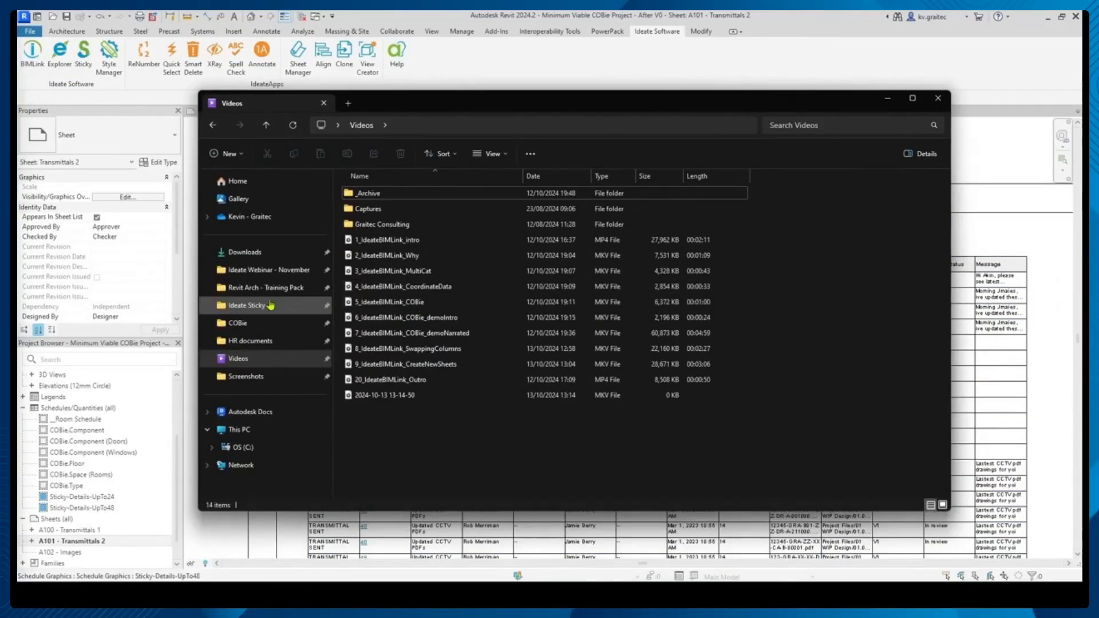
Open the Transmittal Report_ACC workbook from the Ideate Sticky folder and review its Overview worksheet before returning to Details.
left_click(270, 305)
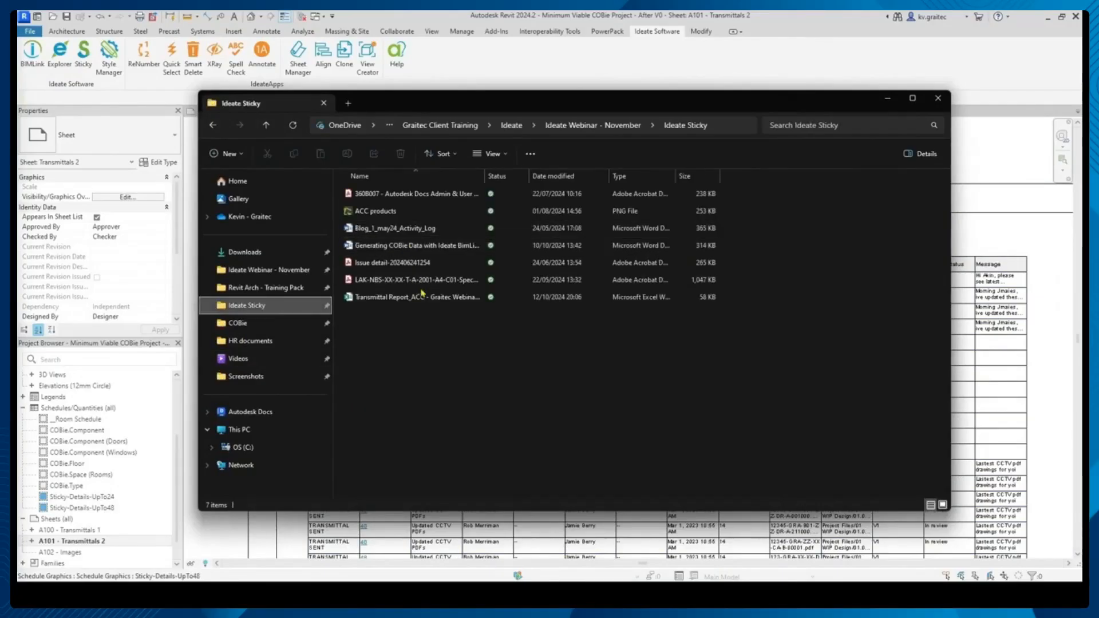
left_click(450, 297)
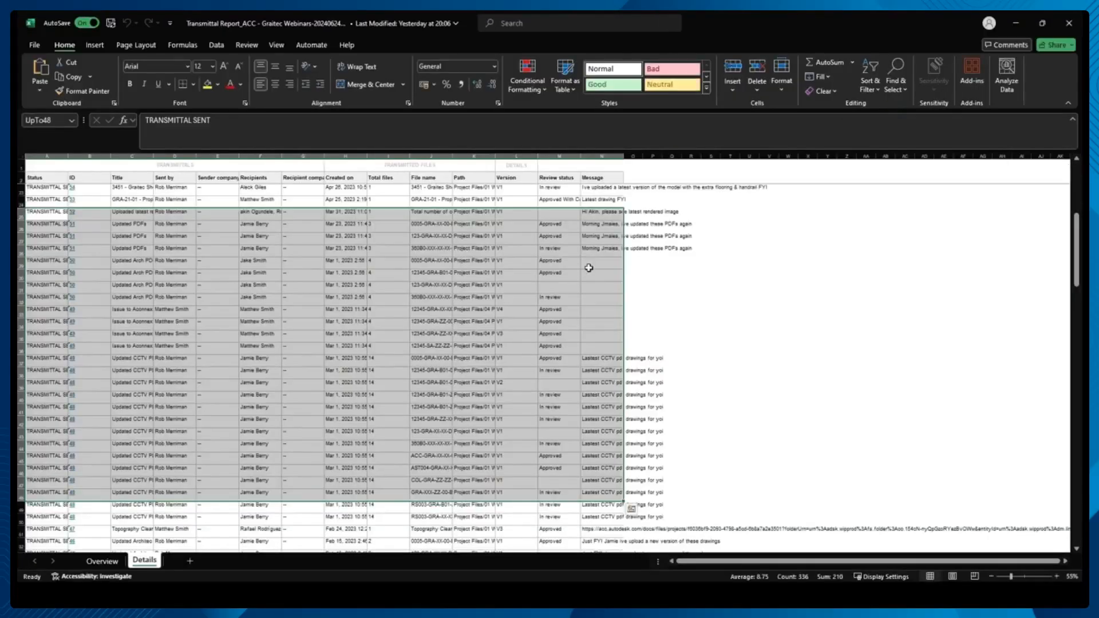
left_click(103, 561)
scroll(221, 373, "down", 5)
scroll(223, 371, "up", 5)
left_click(144, 560)
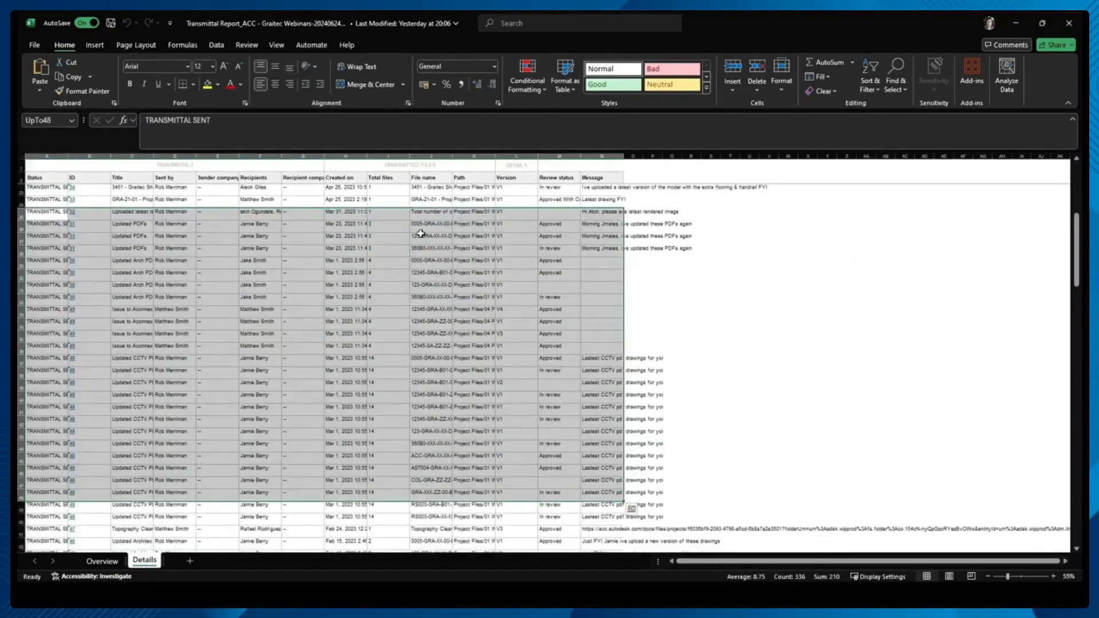
Select the Webinar named range on the Details worksheet and examine its full extent.
scroll(420, 232, "up", 6)
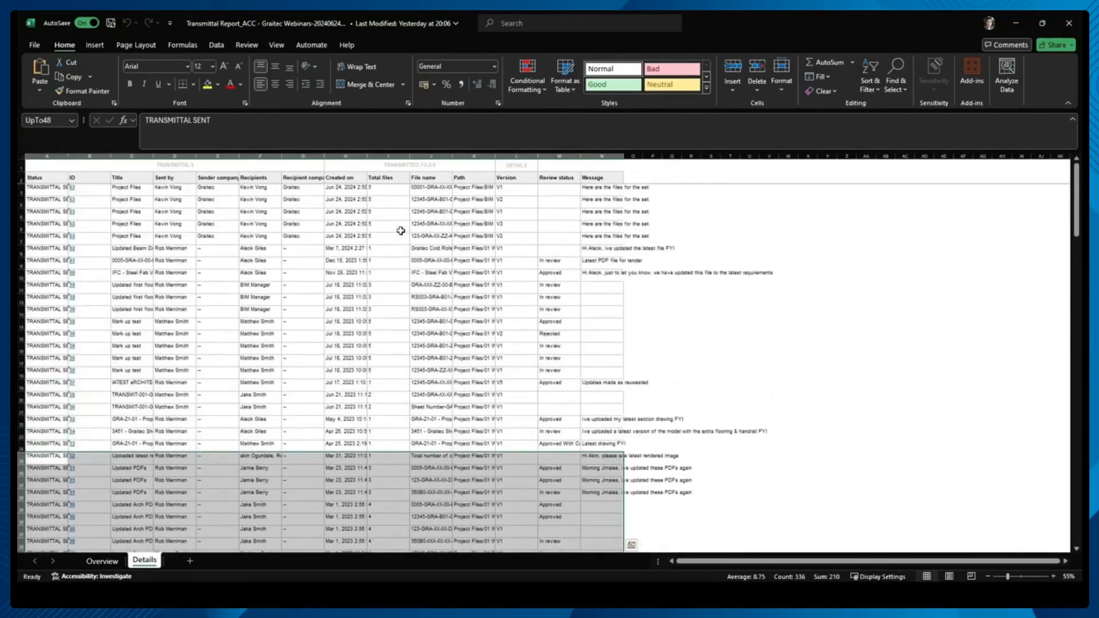
left_click(72, 121)
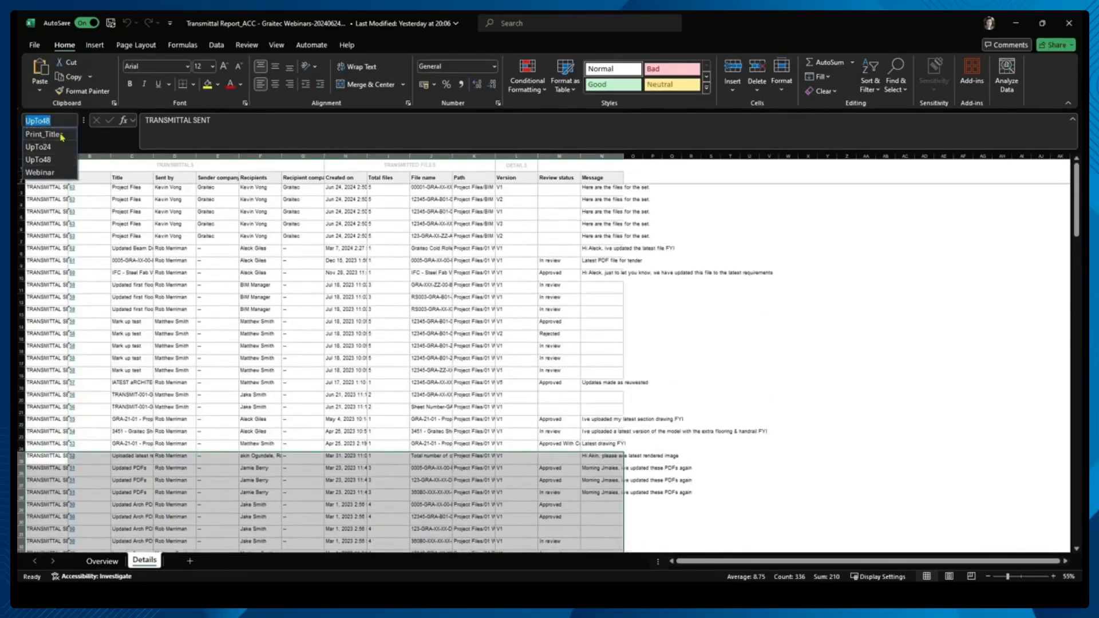
left_click(53, 173)
scroll(314, 320, "down", 15)
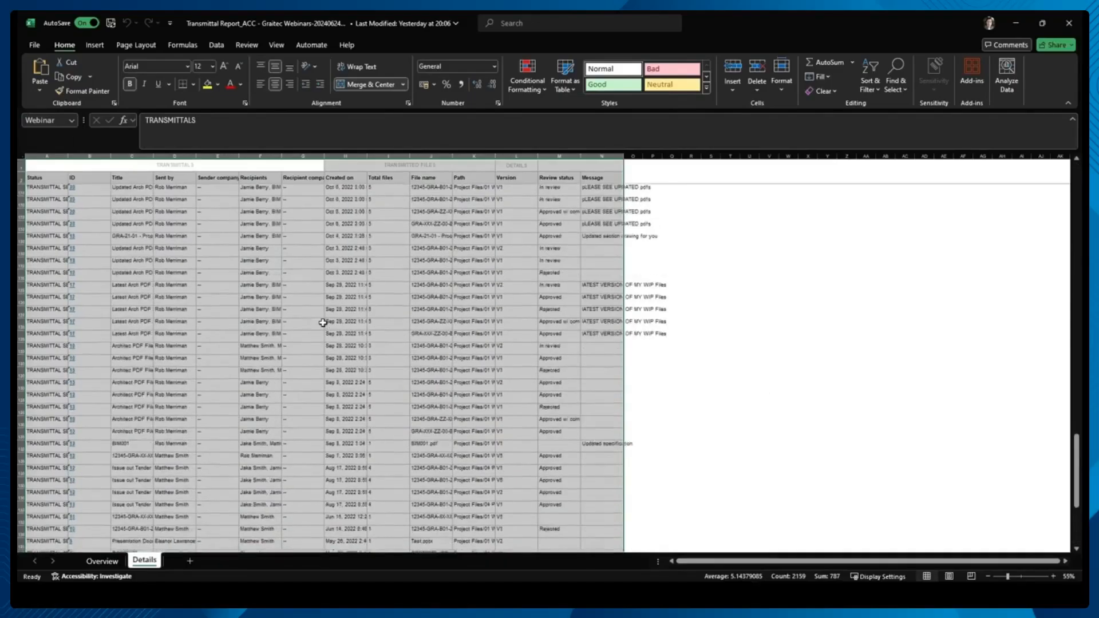
scroll(323, 322, "up", 10)
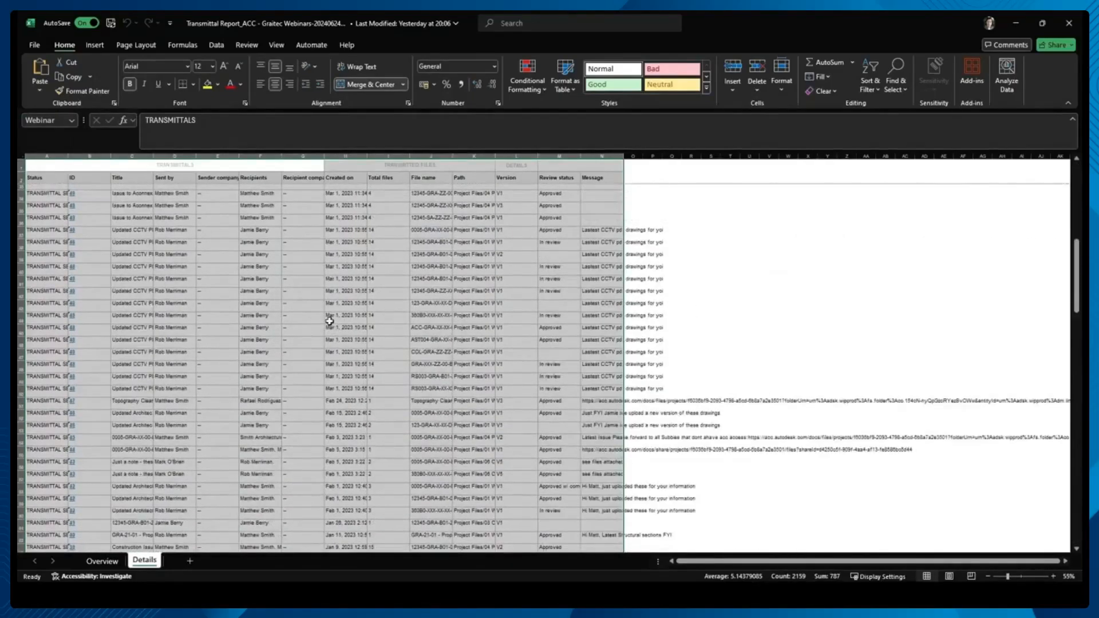
scroll(339, 318, "up", 5)
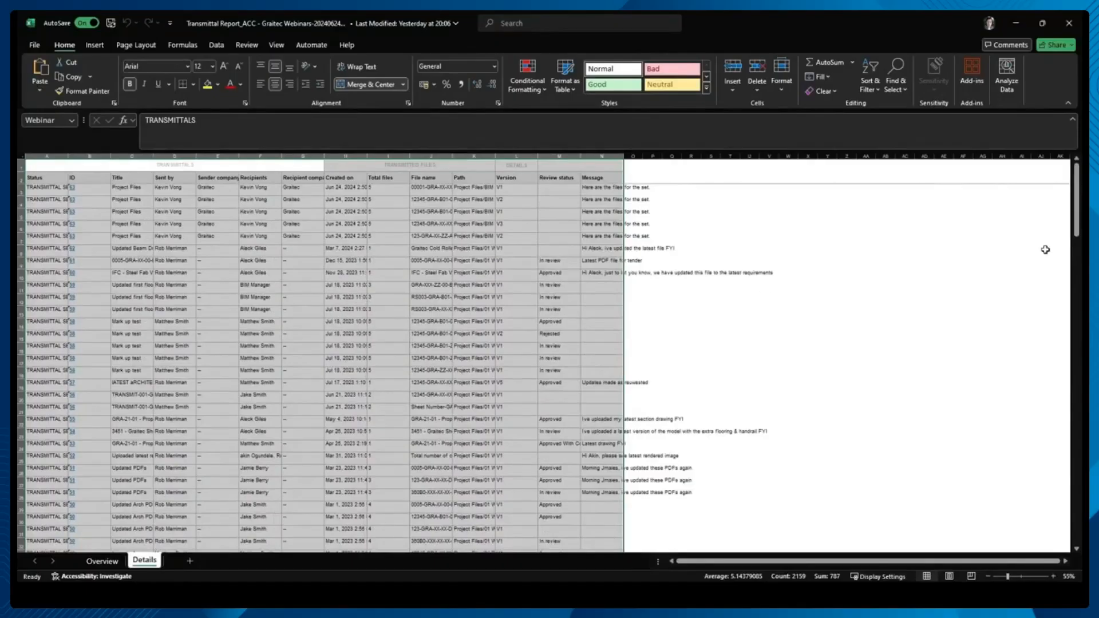
mouse_move(1076, 209)
left_mouse_down()
mouse_move(1076, 522)
mouse_move(1076, 189)
left_mouse_up()
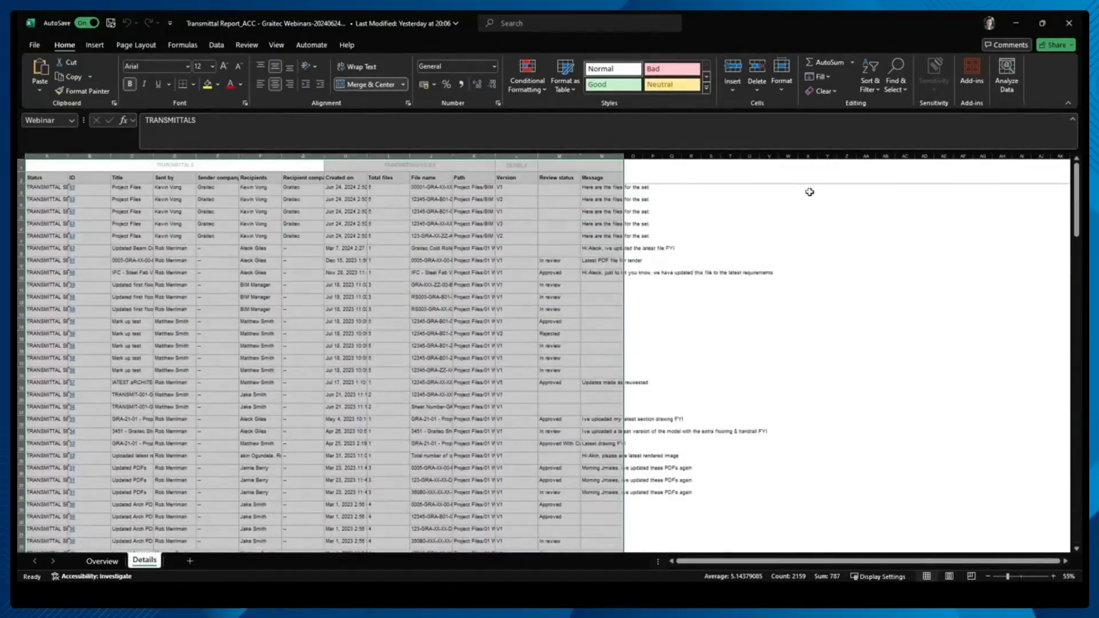
Select the UpTo24 and UpTo48 named ranges in turn to compare which rows each one covers.
left_click(70, 121)
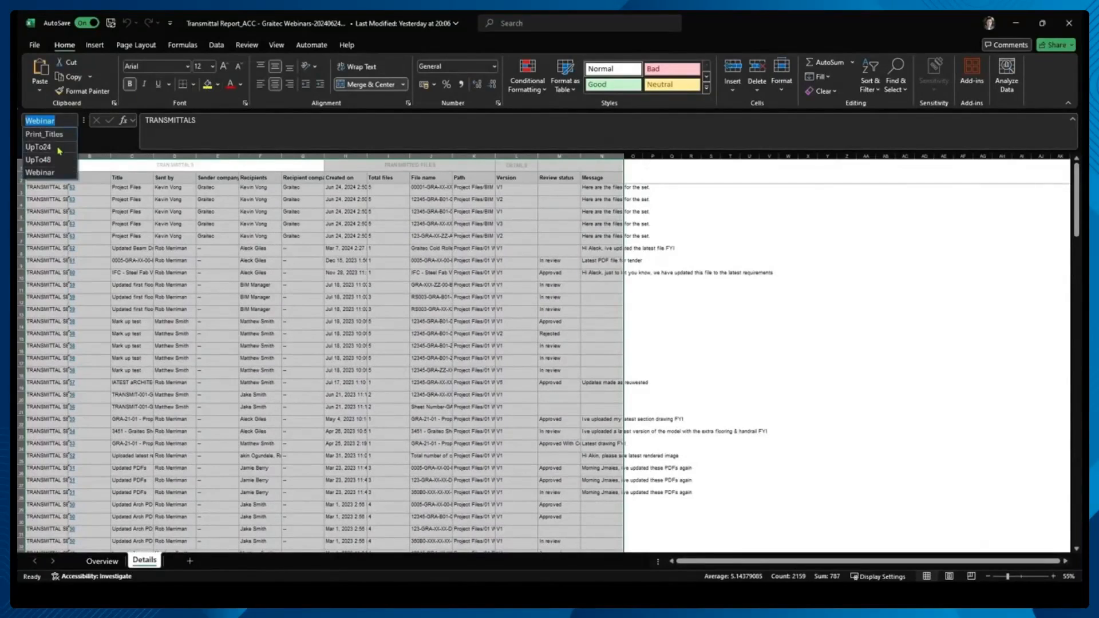
left_click(39, 148)
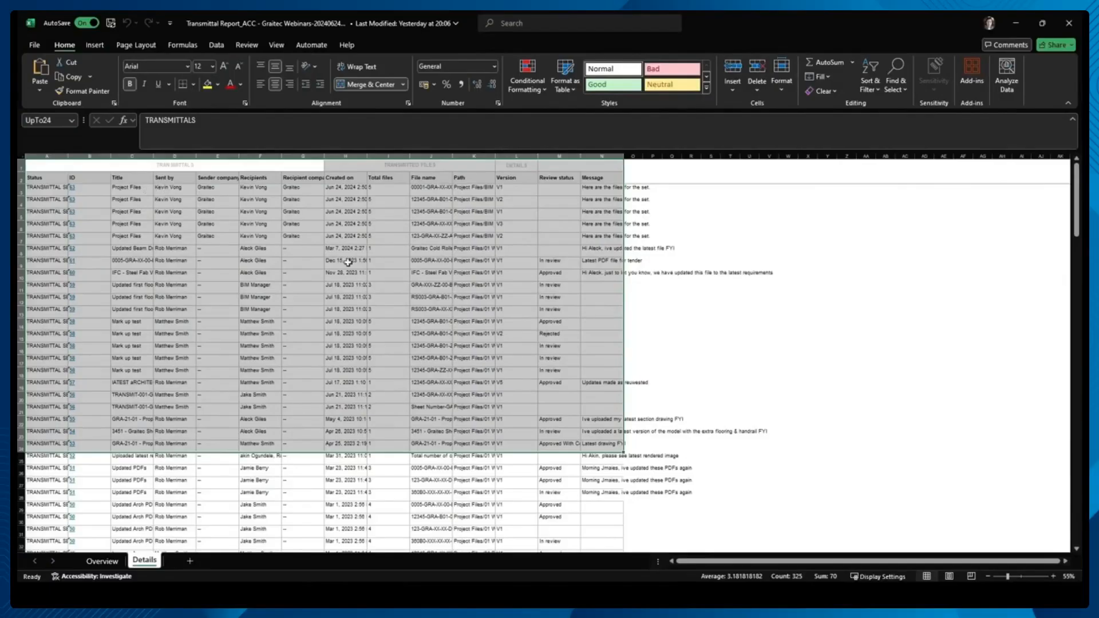
left_click(71, 120)
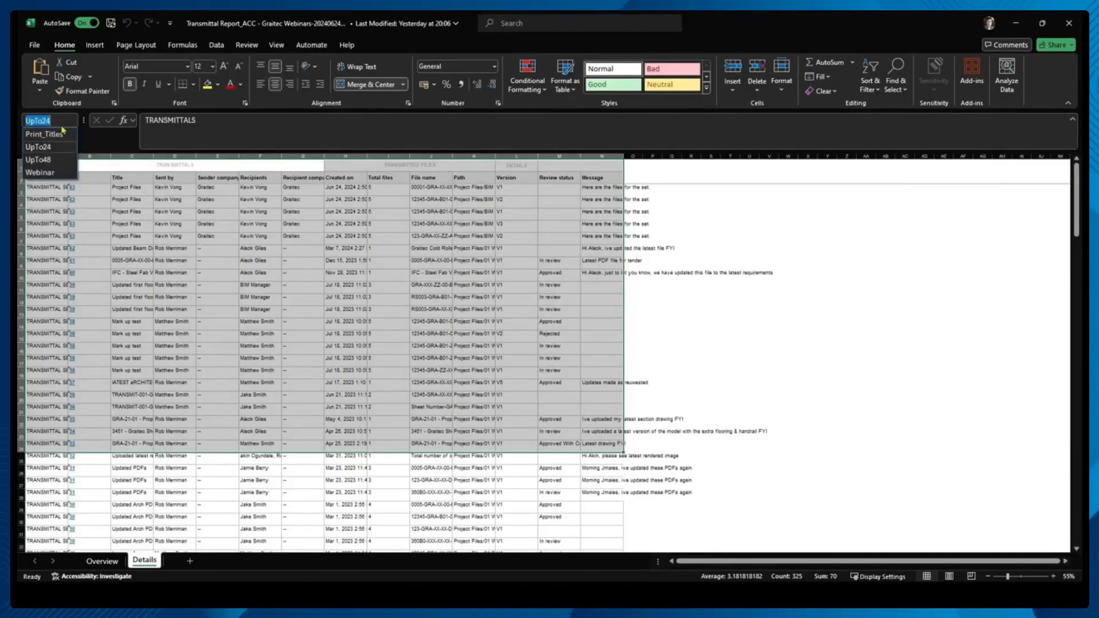
left_click(39, 159)
scroll(306, 299, "down", 3)
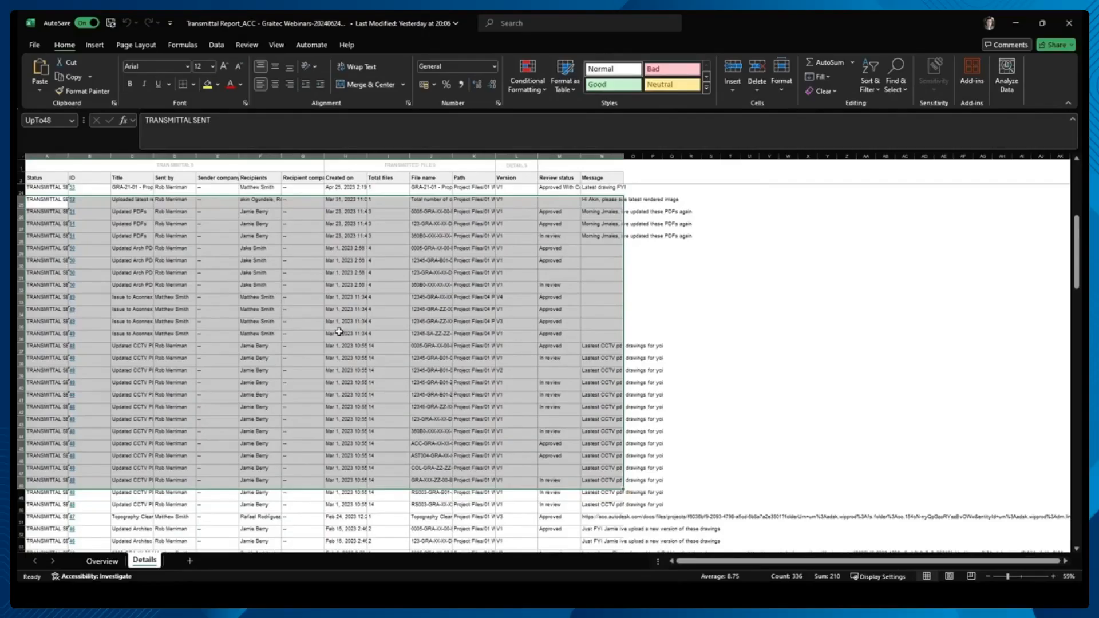
scroll(320, 286, "up", 7)
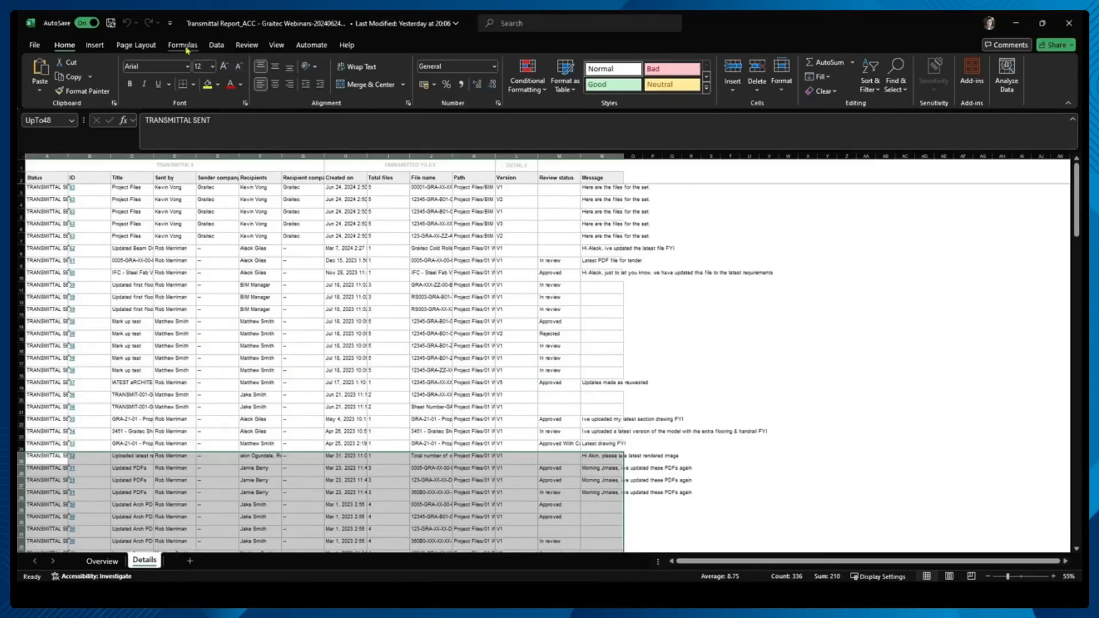
Apply $1:$2 as the rows to repeat at top in the Details worksheet's page setup.
left_click(136, 45)
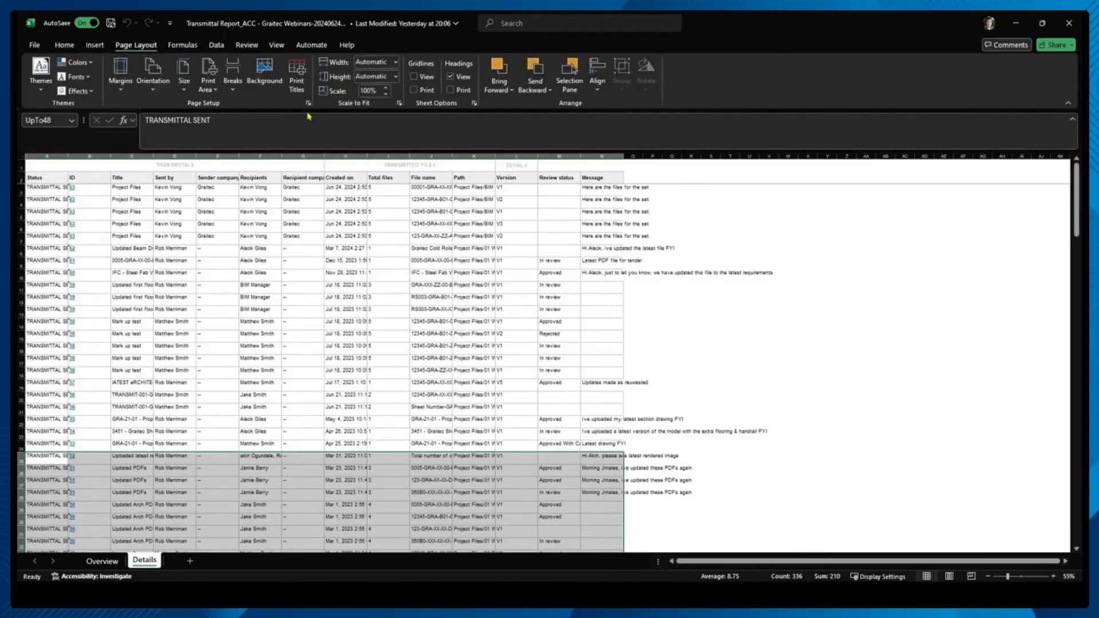
left_click_drag(608, 227, 354, 139)
left_click(404, 156)
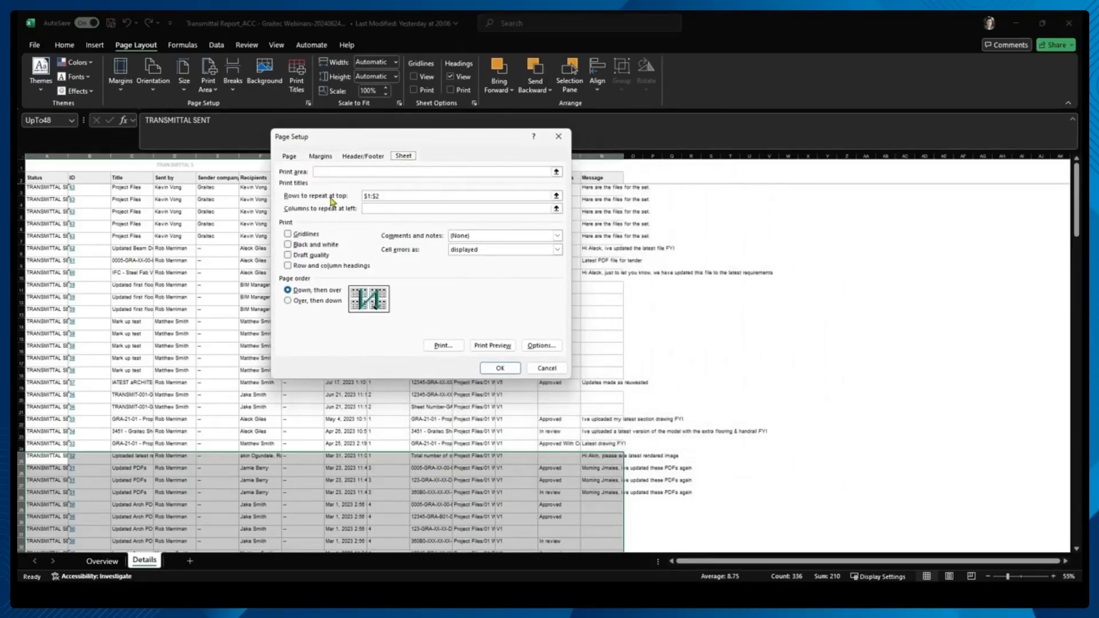
left_click_drag(403, 198, 338, 196)
left_click_drag(393, 142, 319, 229)
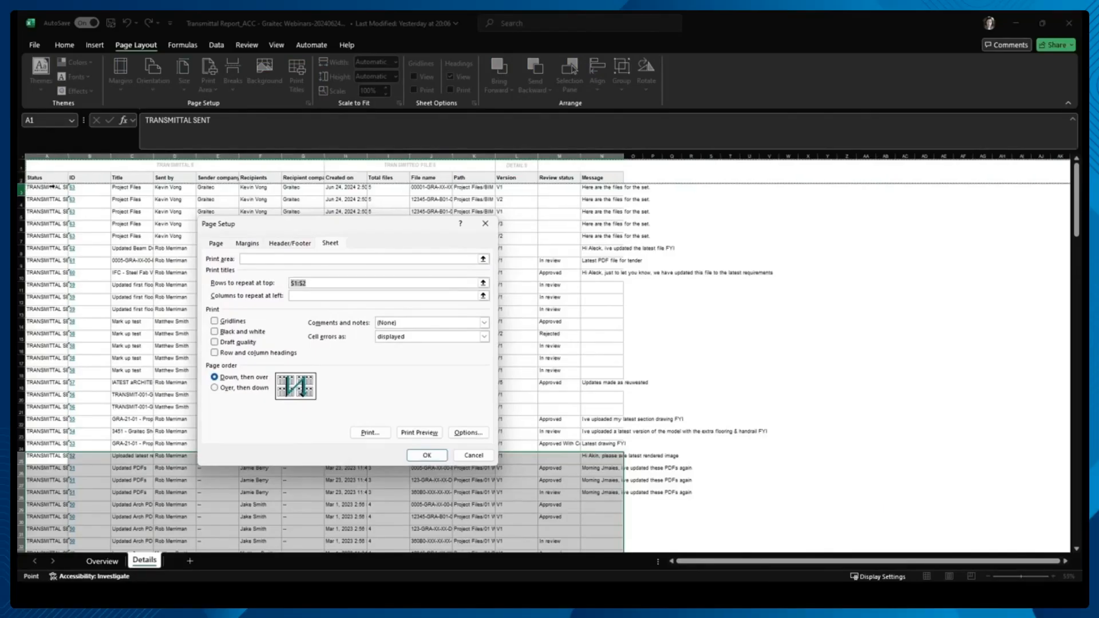
left_click(427, 455)
Deselect the UpTo48 range, close the transmittal workbook and the file browser, and return to Revit.
scroll(525, 419, "down", 1)
scroll(525, 418, "down", 12)
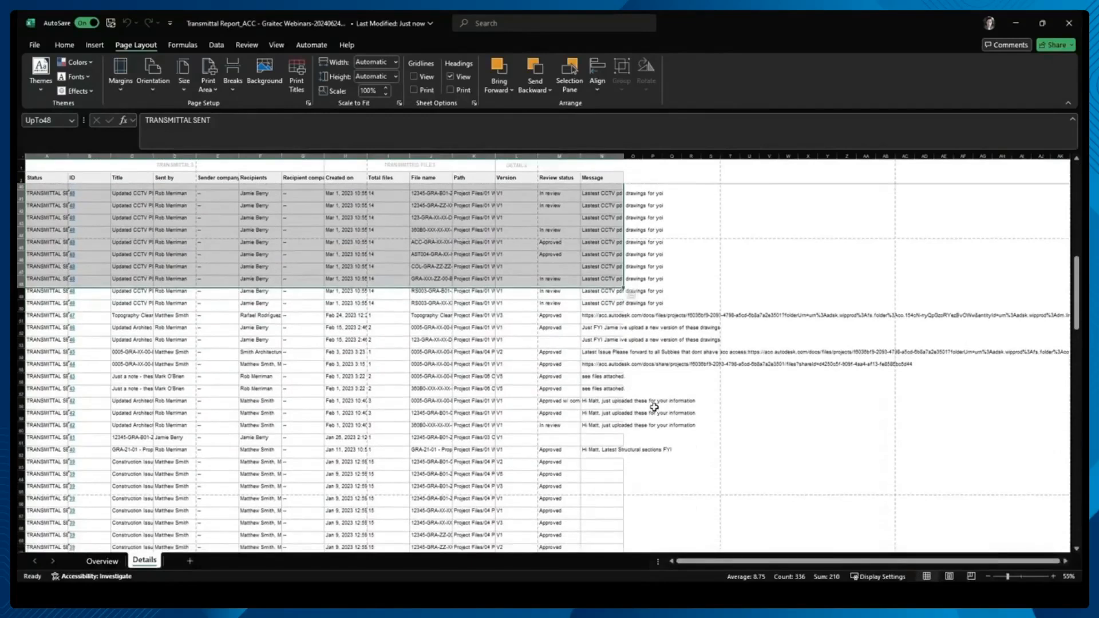
left_click(654, 405)
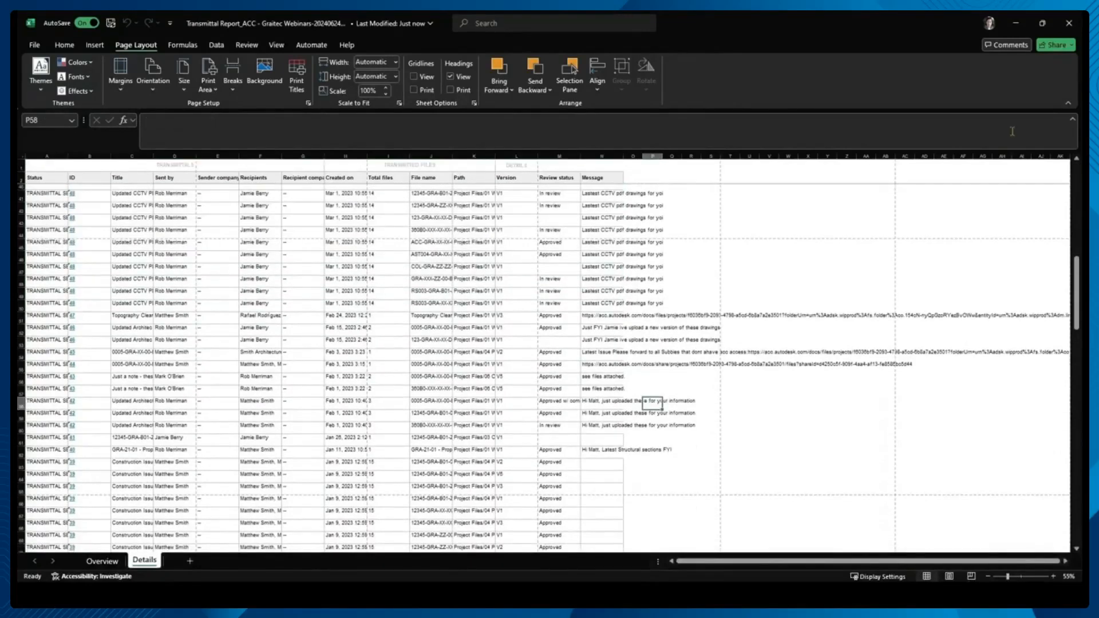
left_click(1068, 23)
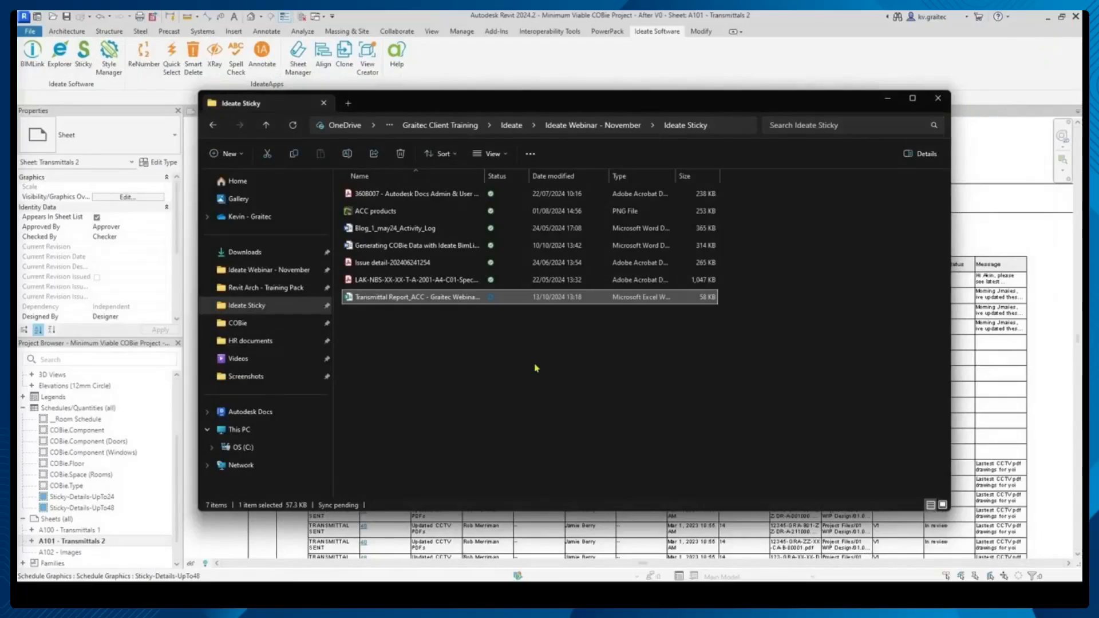
left_click(536, 367)
left_click(939, 100)
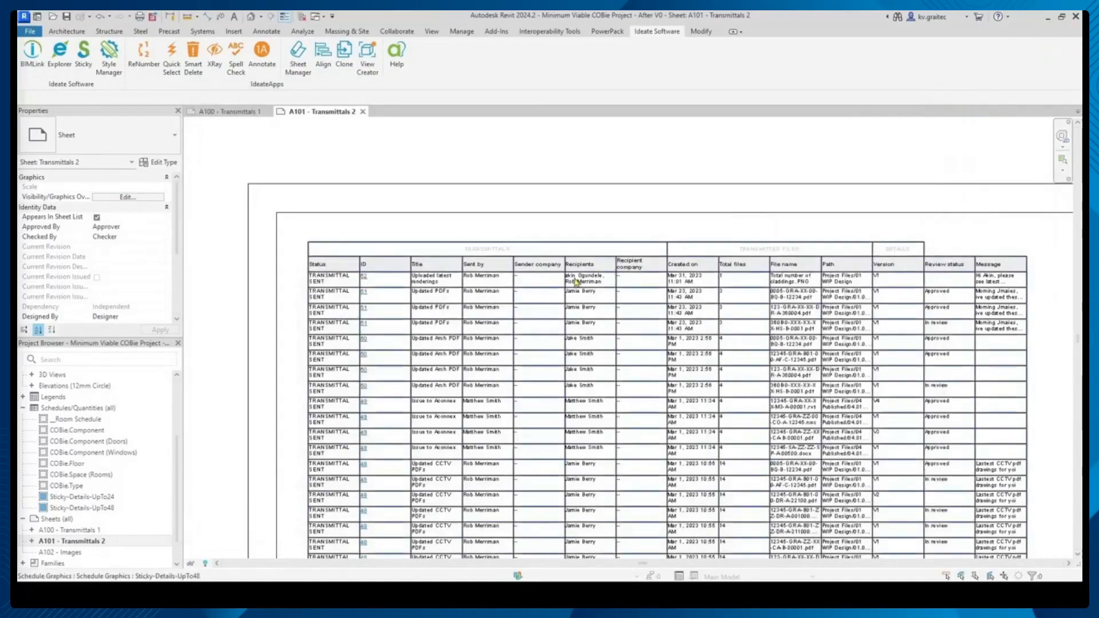
Open sheet A102 - Images from the project's sheet list, leaving its number and name unedited.
scroll(566, 278, "down", 4)
middle_click_drag(787, 467, 741, 365)
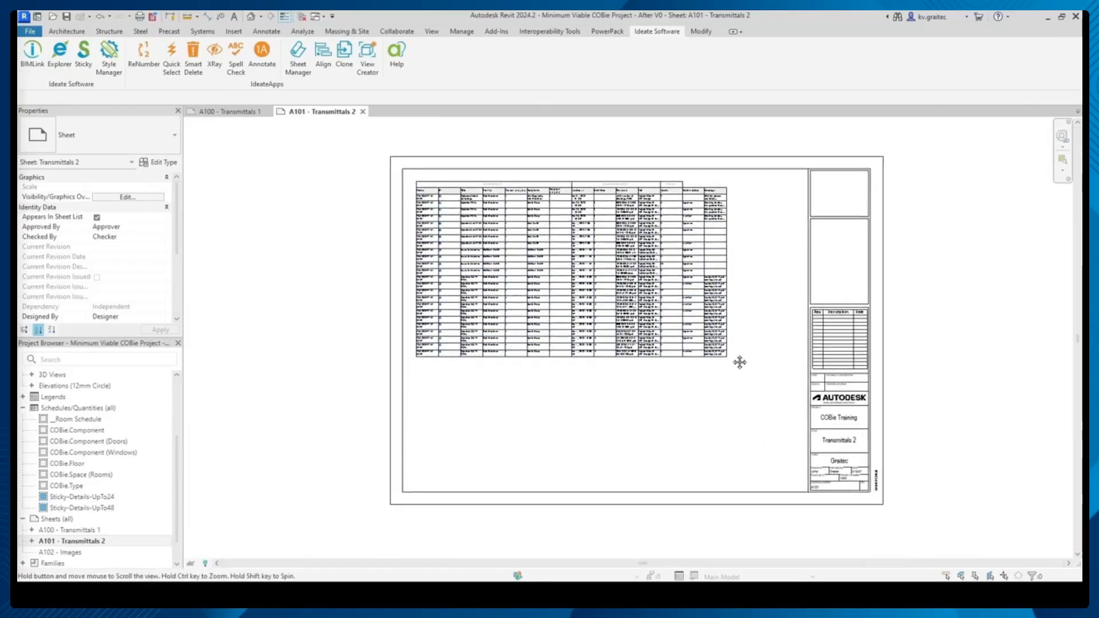
scroll(64, 551, "down", 1)
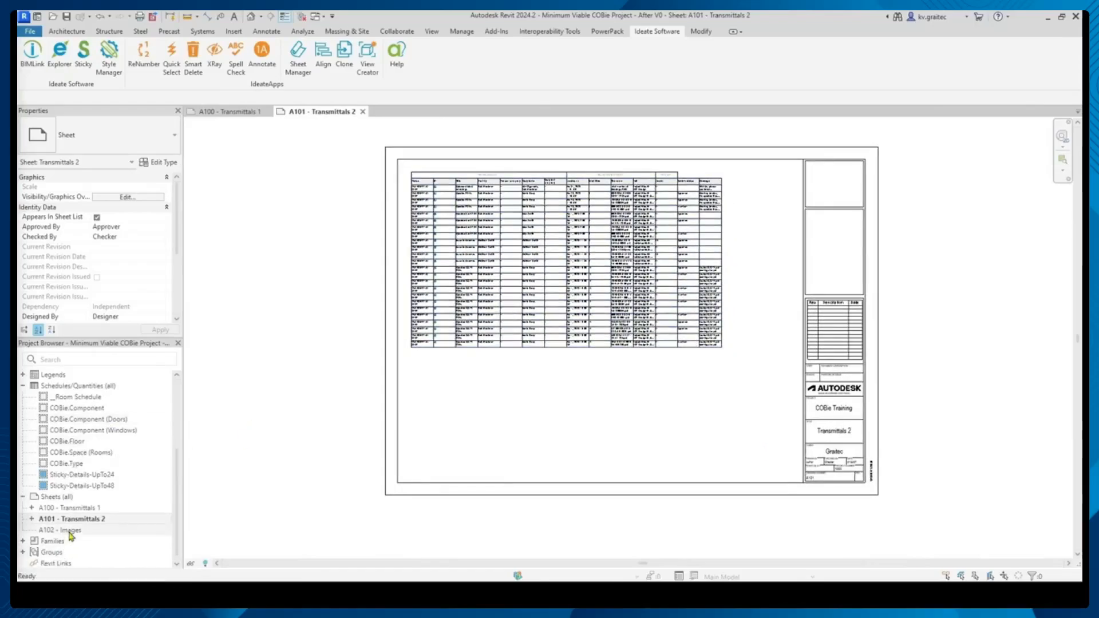
left_click(81, 529)
left_click(84, 532)
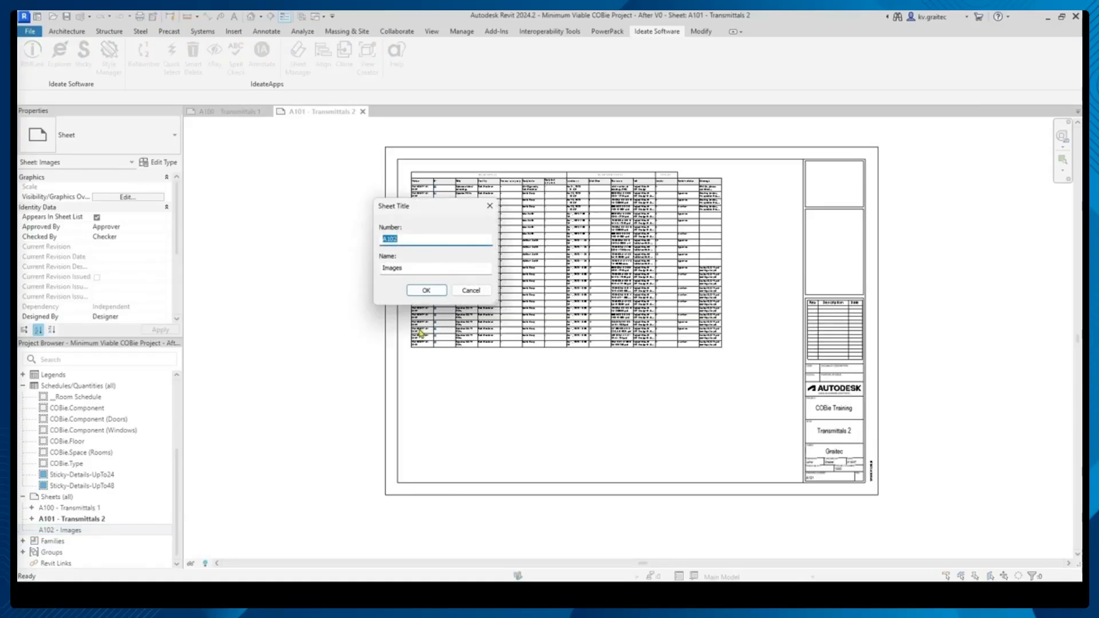
left_click(470, 290)
double_click(64, 531)
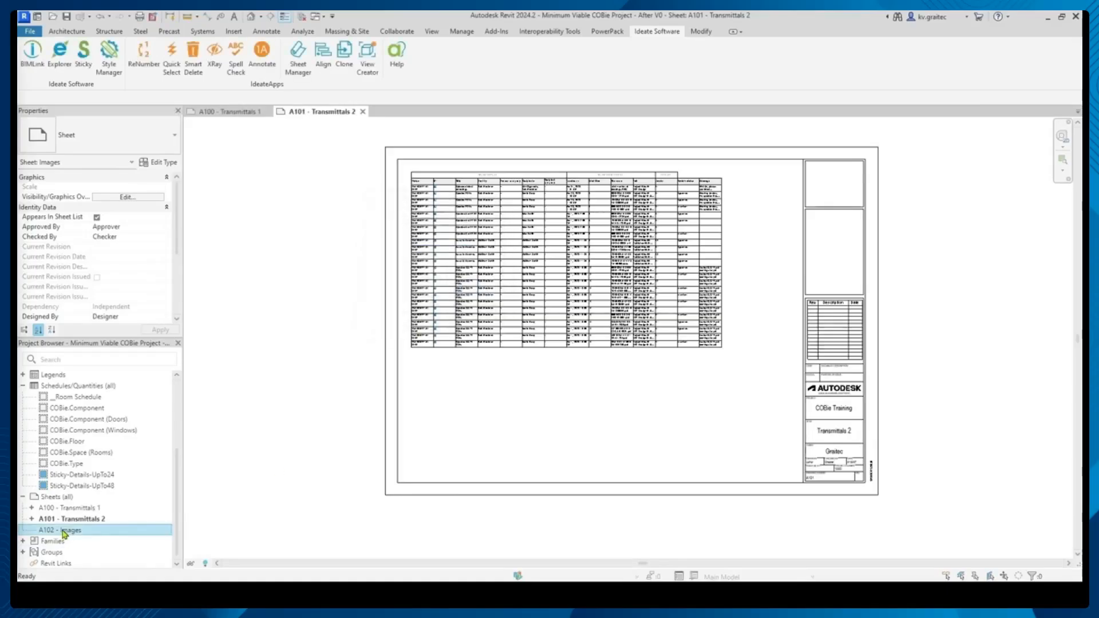
Start creating a Word image in Ideate Sticky from Blog_1_may24_Activity_Log in the Ideate Sticky folder.
left_click(83, 55)
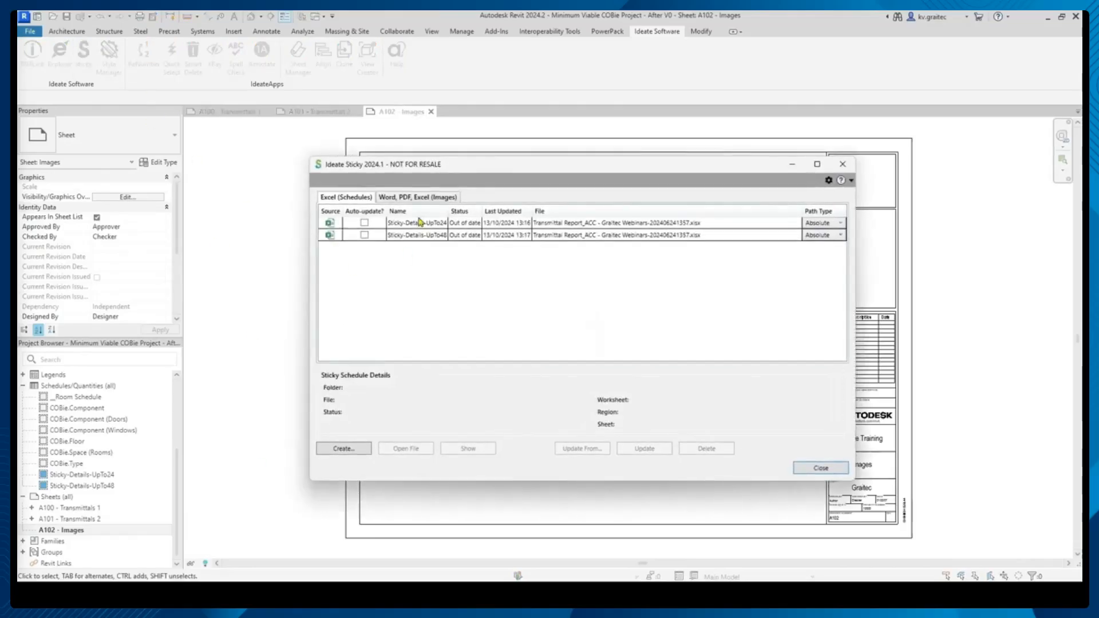
left_click(434, 198)
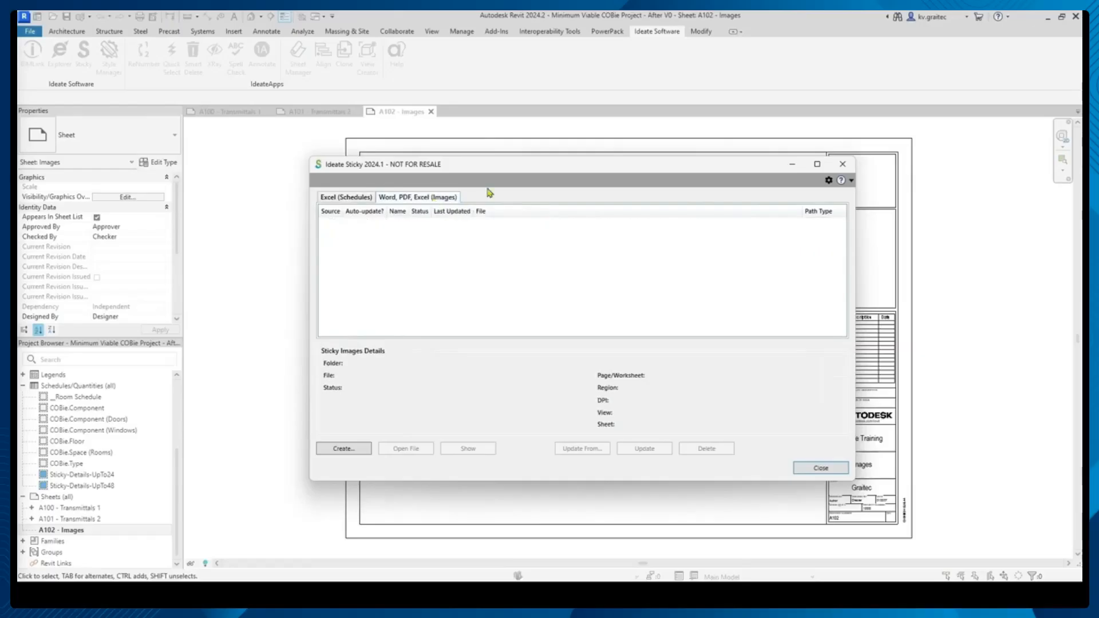
left_click_drag(503, 170, 421, 183)
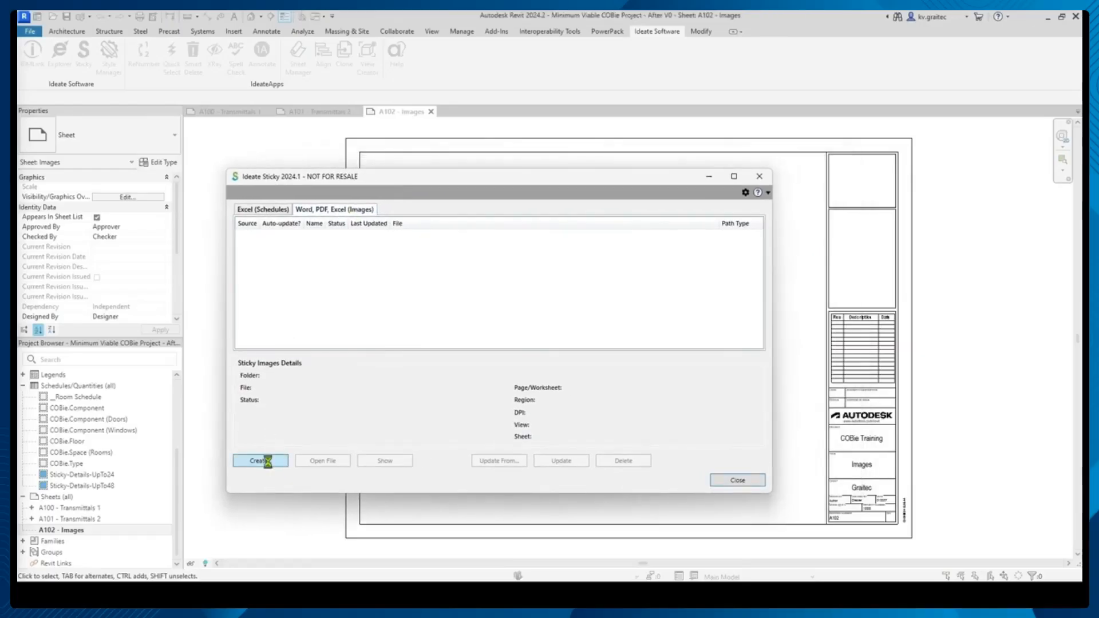
left_click(261, 461)
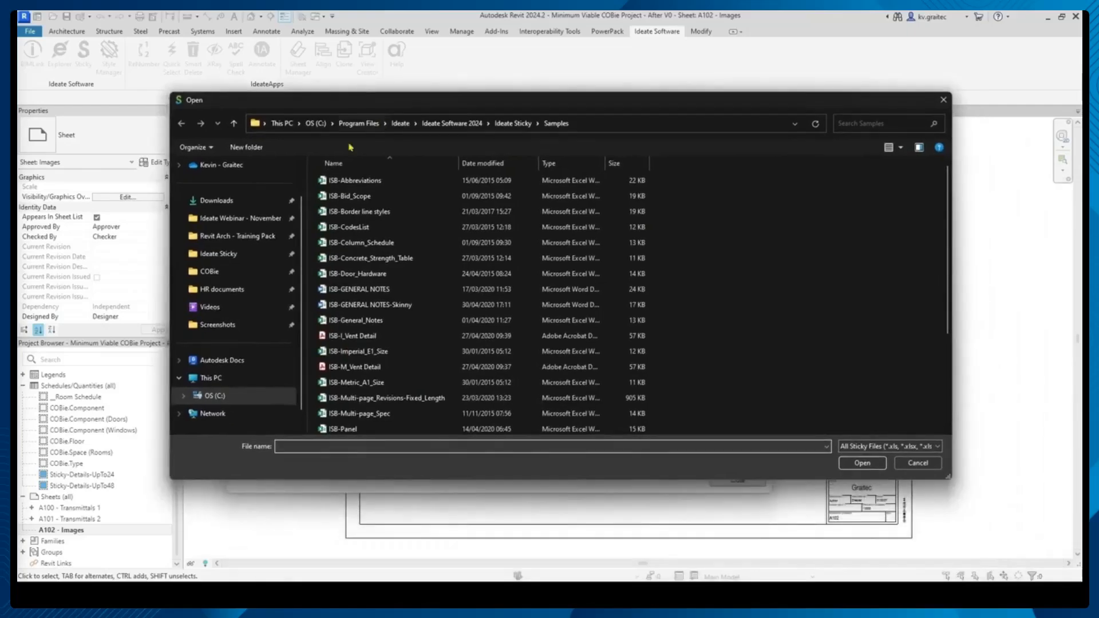
left_click(241, 260)
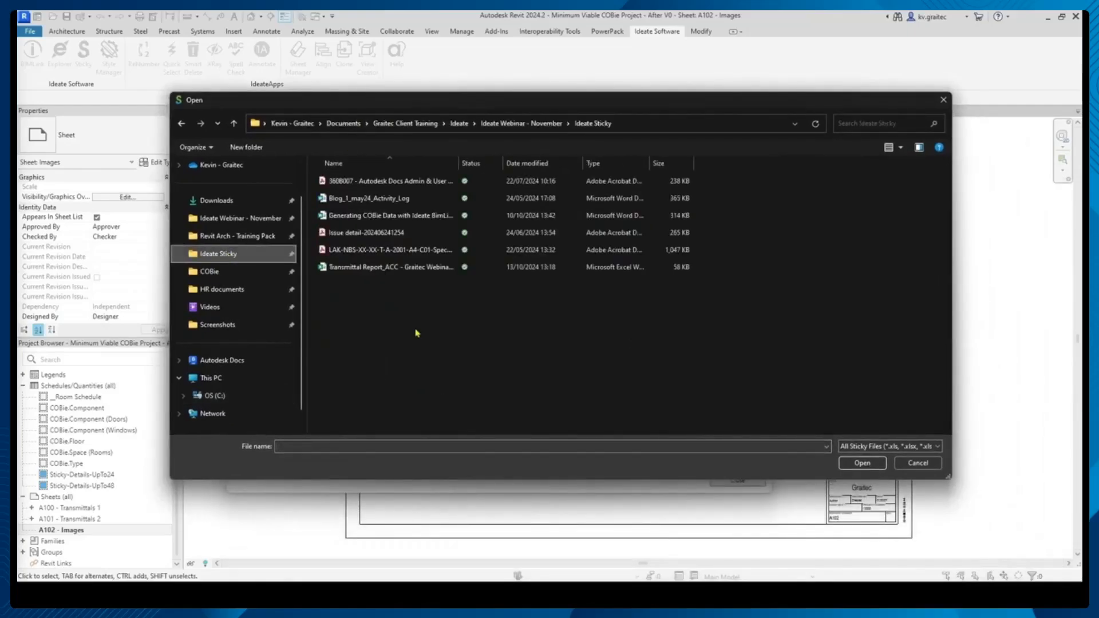
left_click(378, 198)
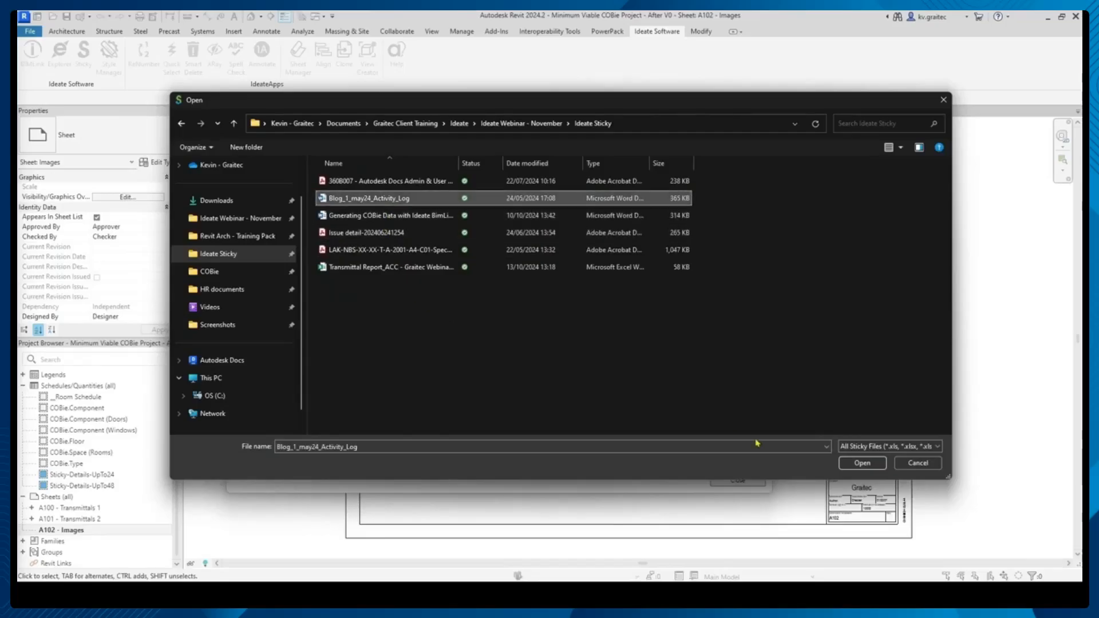
left_click(844, 466)
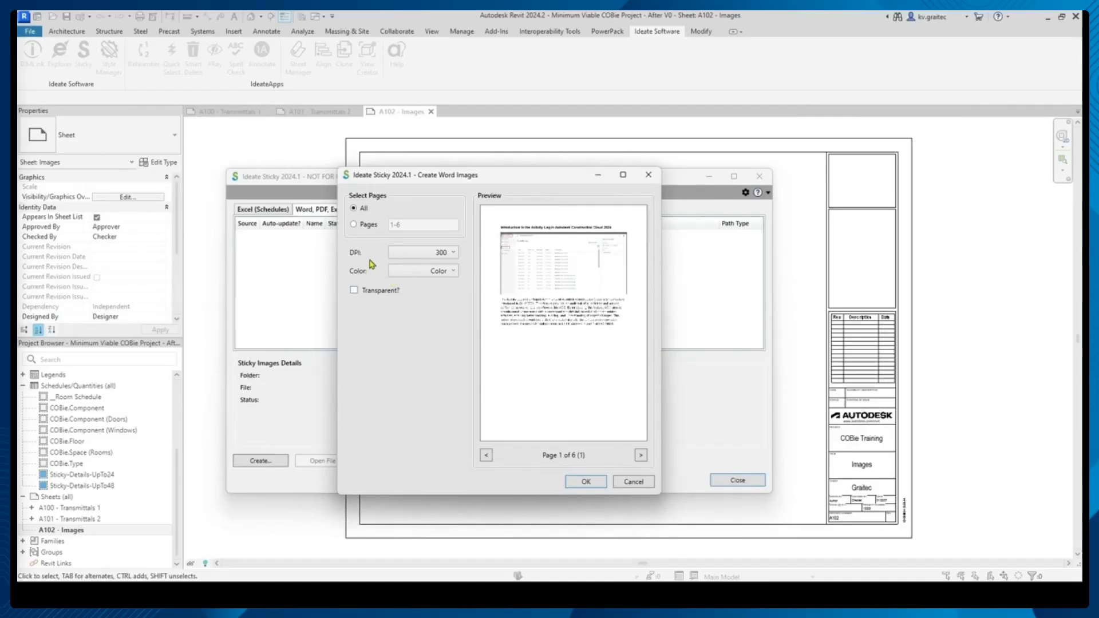
Limit the Word image to page 6, make it transparent, and create it on the sheet.
left_click(354, 225)
left_click_drag(407, 224, 371, 247)
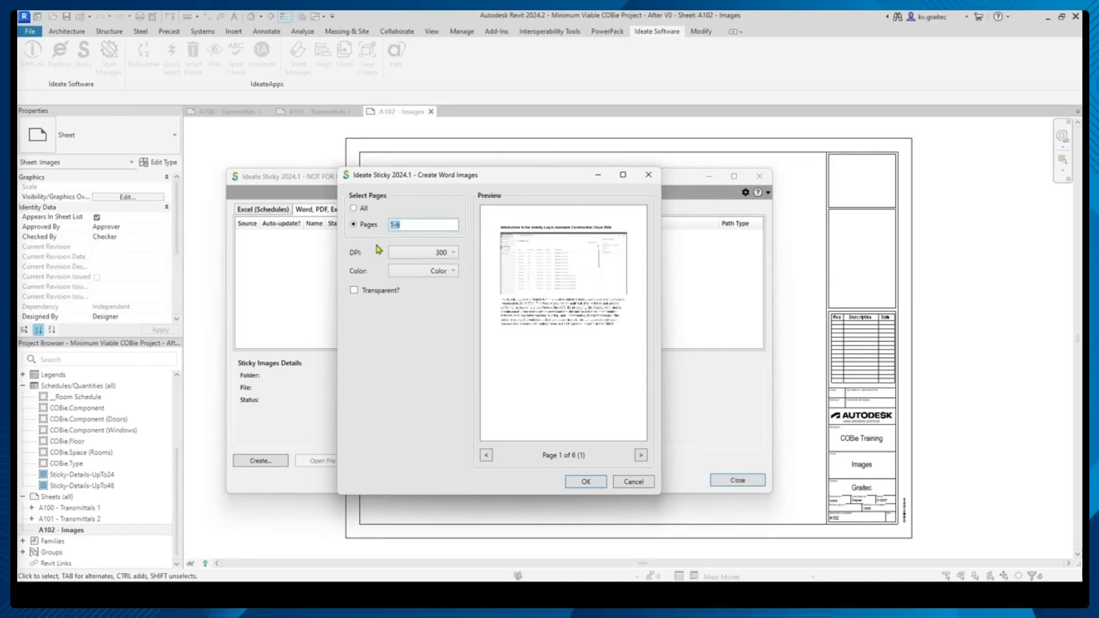
type("6")
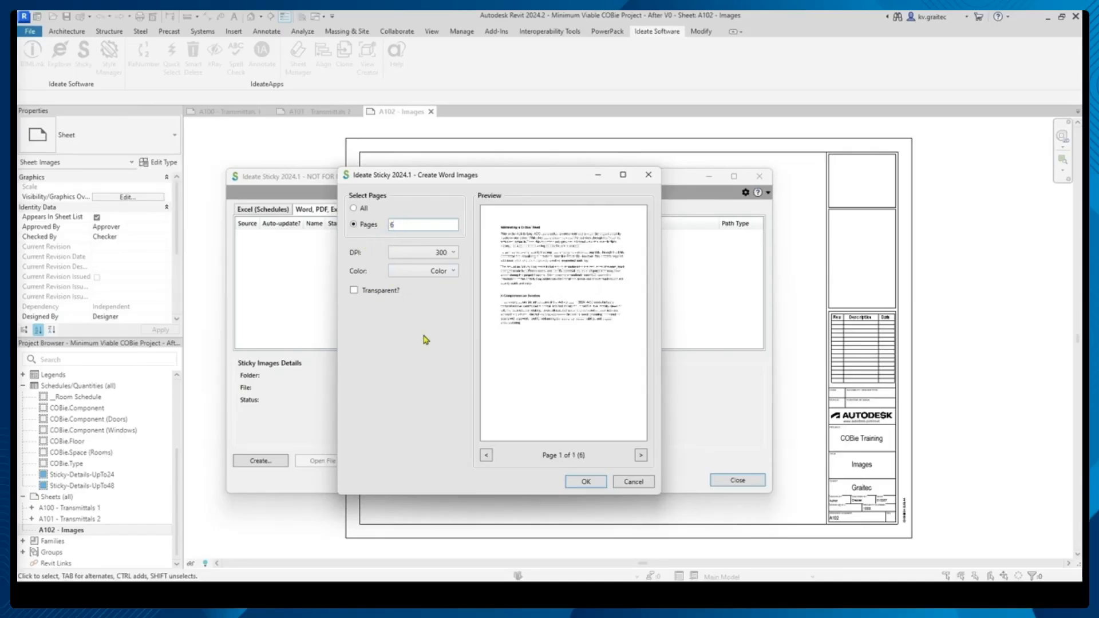
left_click(380, 291)
left_click(598, 486)
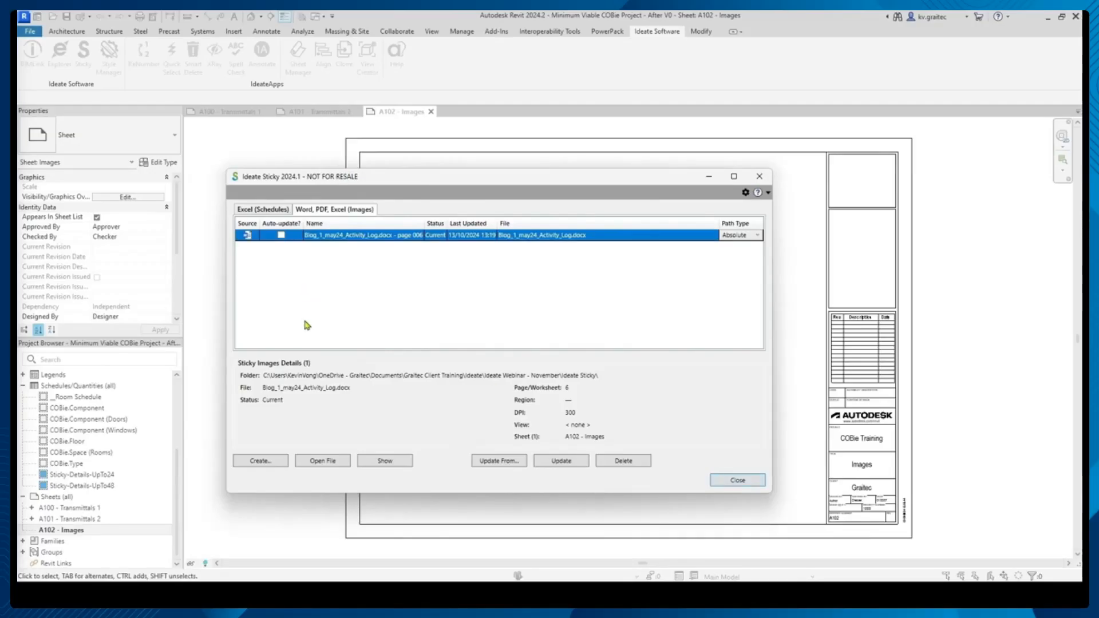
Create transparent 300 DPI colour images of all pages of the 360B007 - Autodesk Docs Admin & User Overview PDF.
left_click(268, 464)
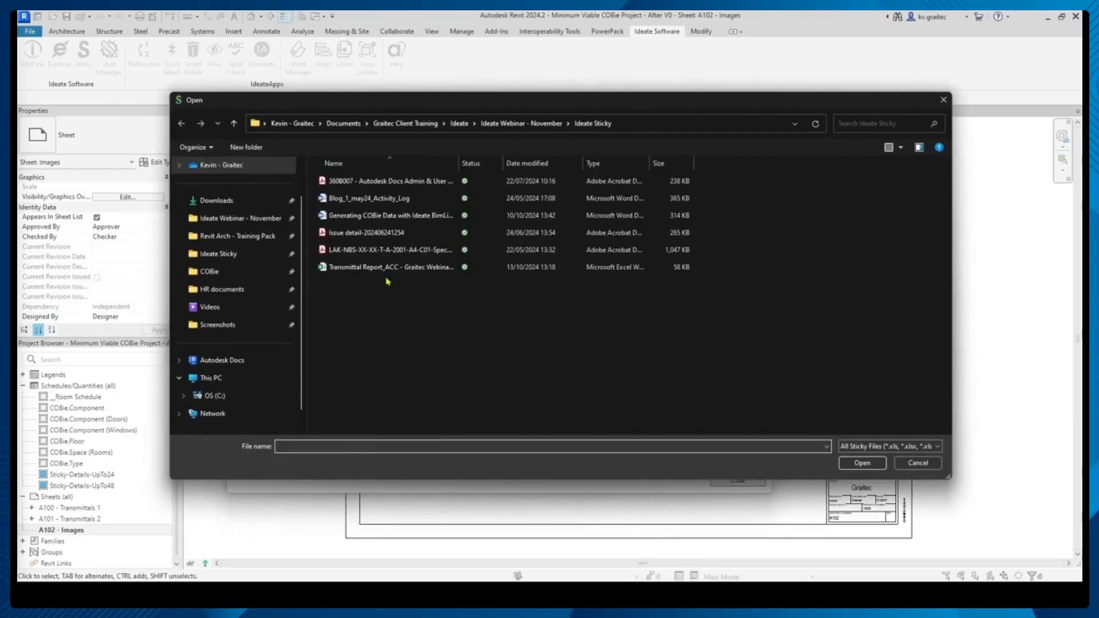
left_click(389, 232)
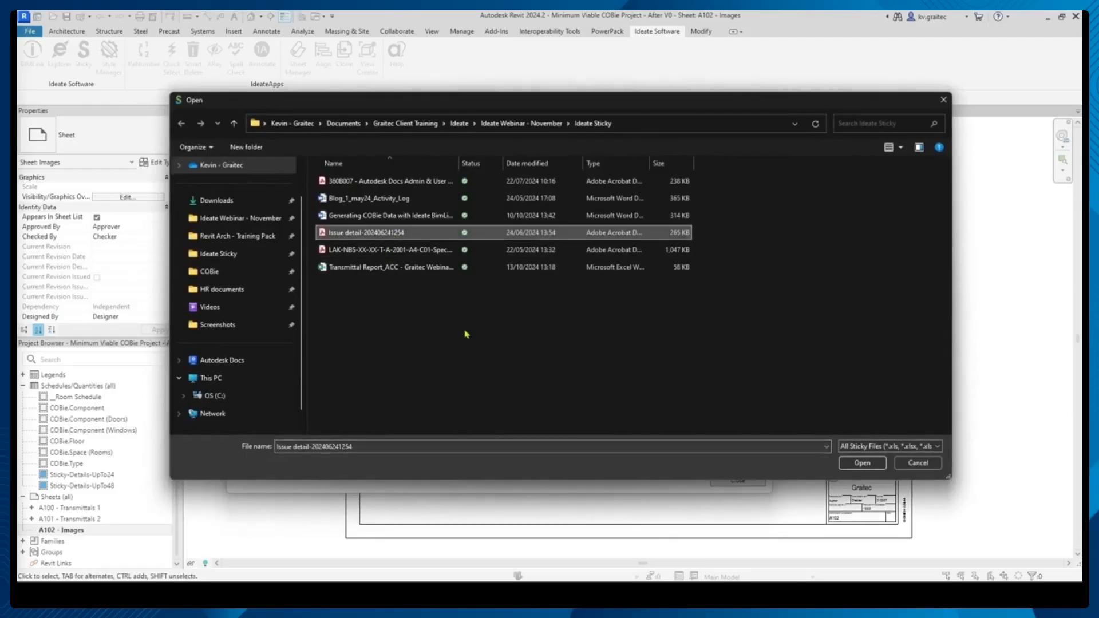
left_click(417, 184)
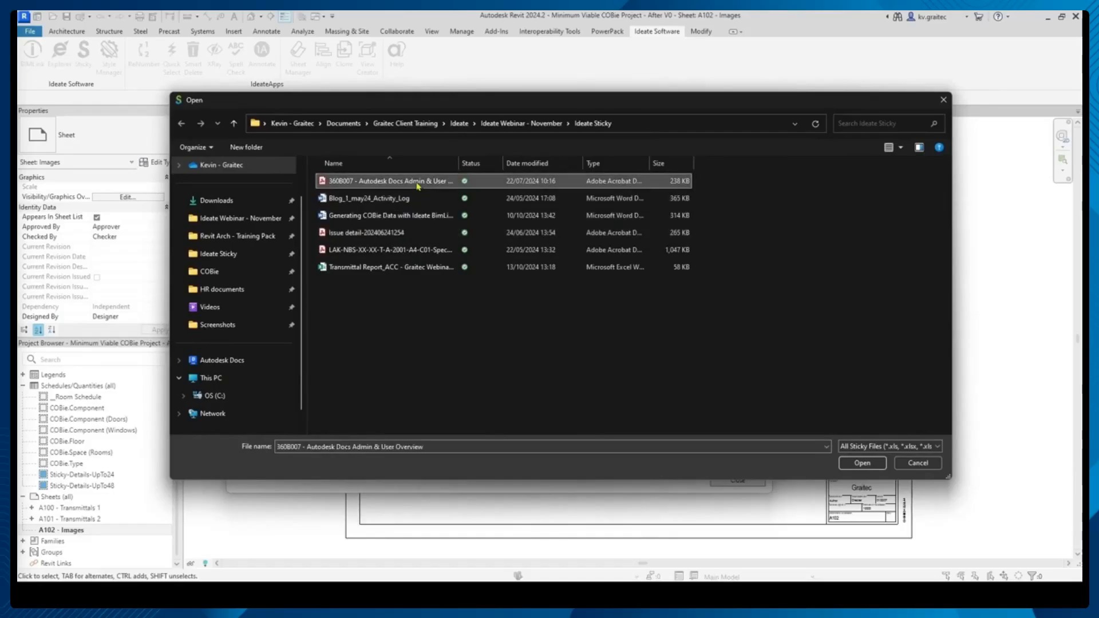
left_click(857, 463)
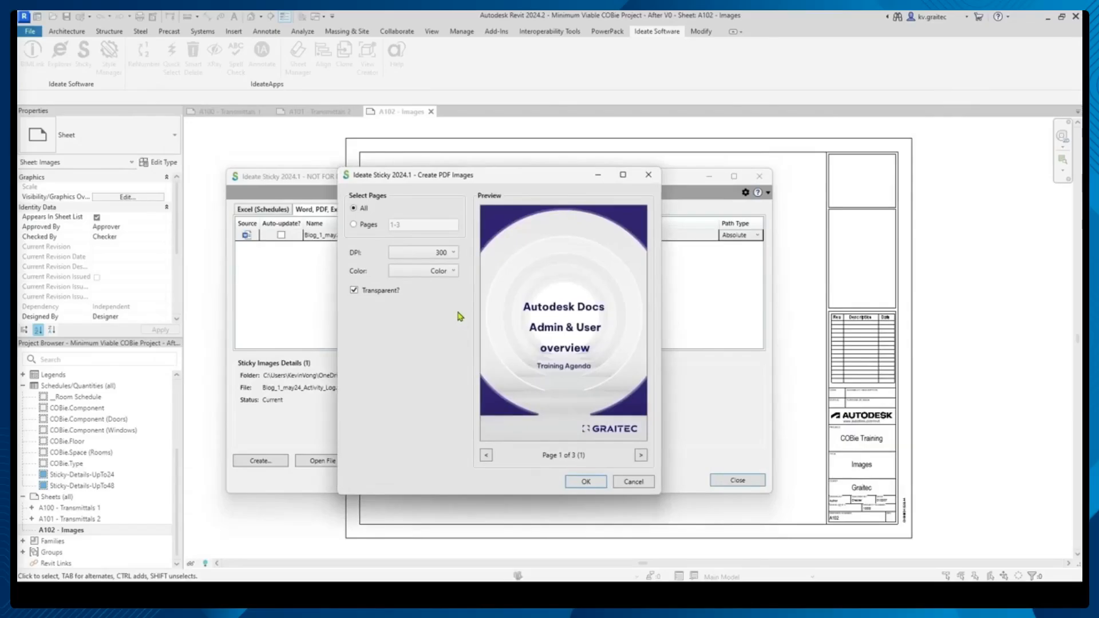
left_click(583, 482)
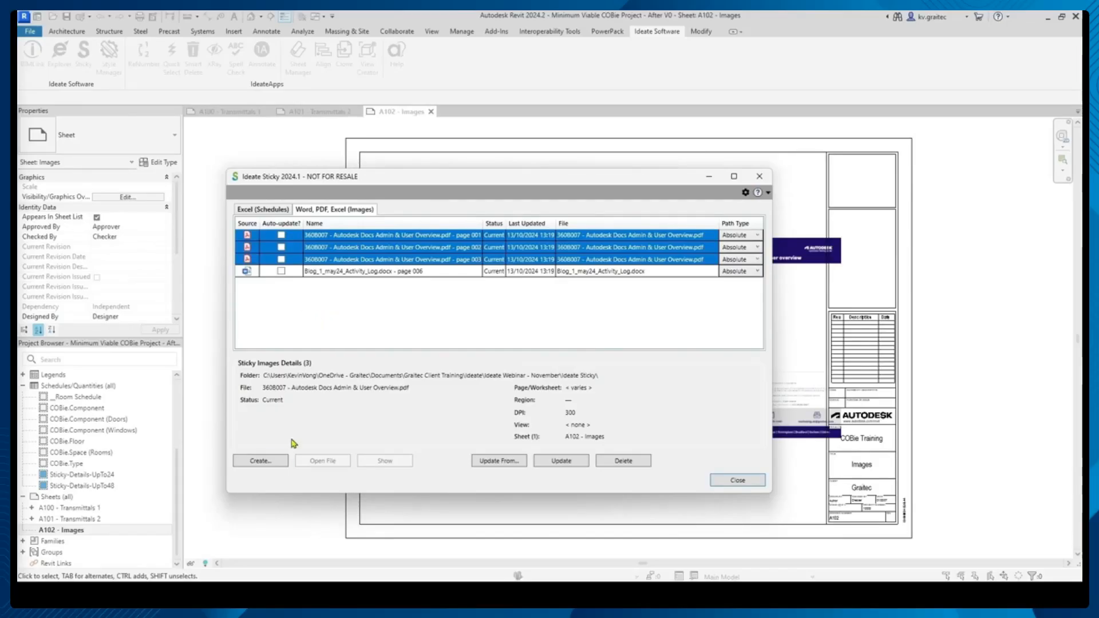
Create a transparent 300 DPI image of the Overview worksheet's Print_Area from the Transmittal Report_ACC workbook, and close Ideate Sticky.
left_click(260, 461)
left_click(387, 268)
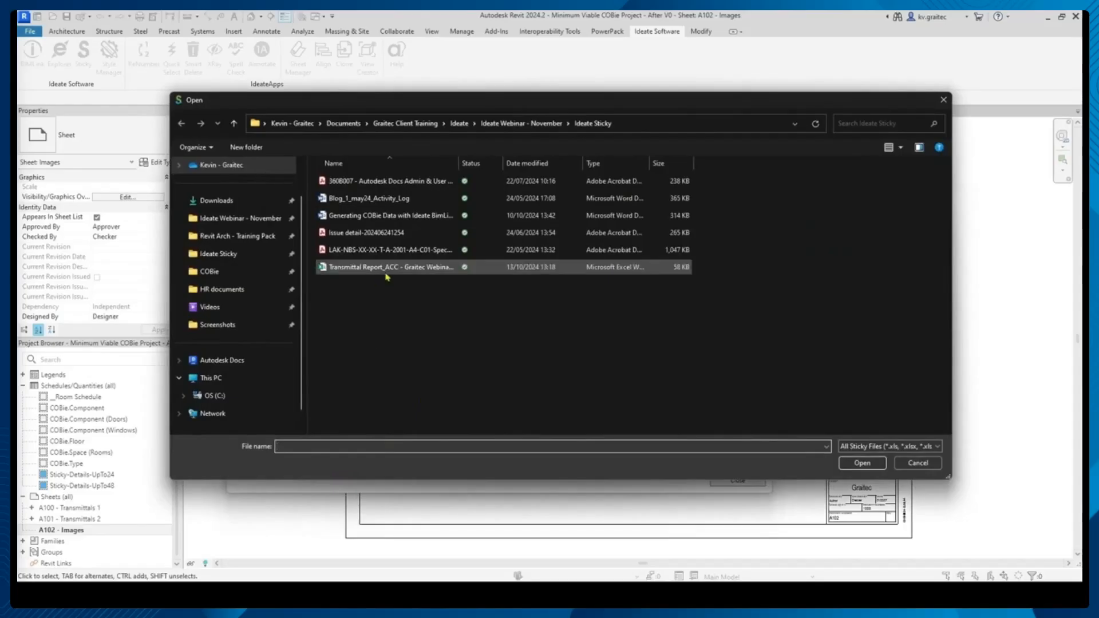
left_click(862, 463)
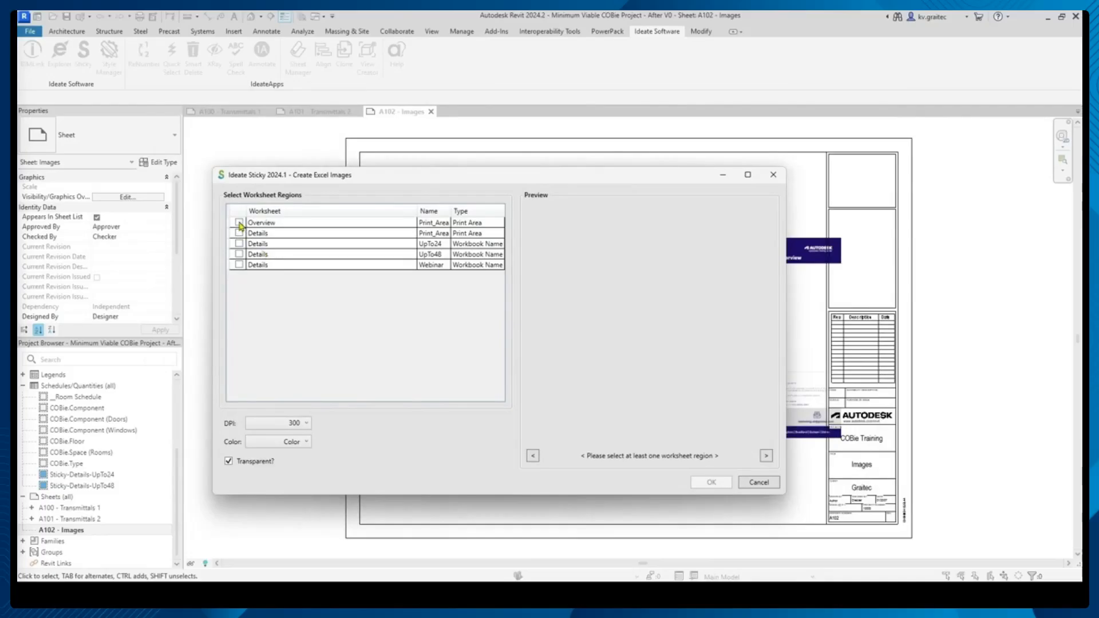
left_click(239, 222)
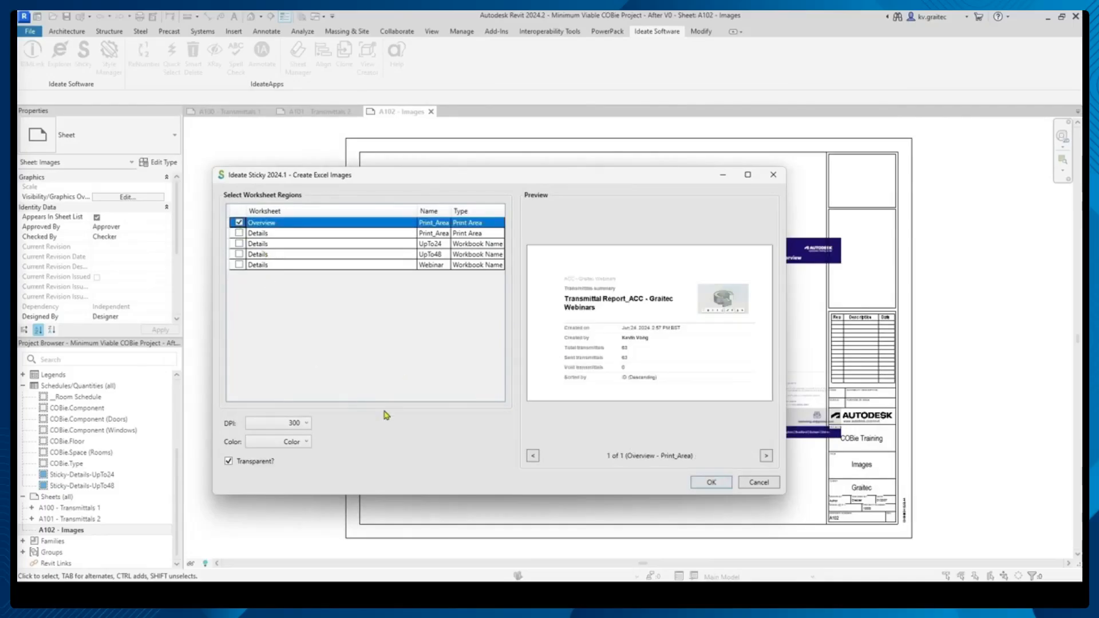
left_click(711, 482)
left_click(729, 481)
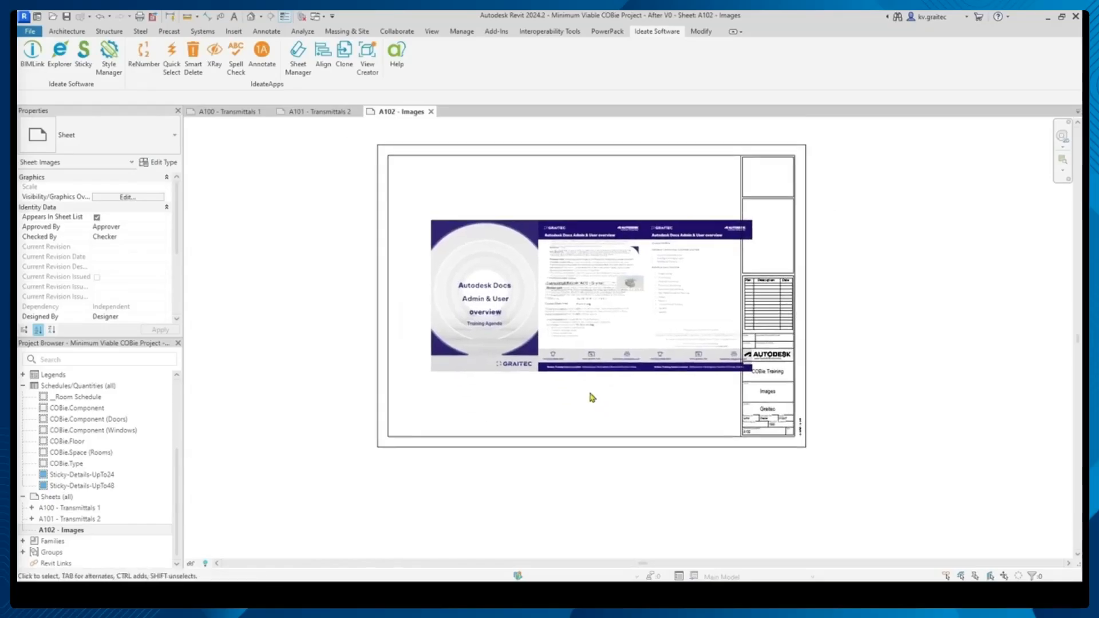
Arrange the three Autodesk Docs Admin & User Overview page images side by side along the lower part of sheet A102.
left_click(472, 370)
middle_click_drag(471, 370, 548, 370)
left_click_drag(548, 369, 516, 425)
left_click(668, 379)
scroll(667, 377, "up", 2)
left_click_drag(668, 374, 630, 446)
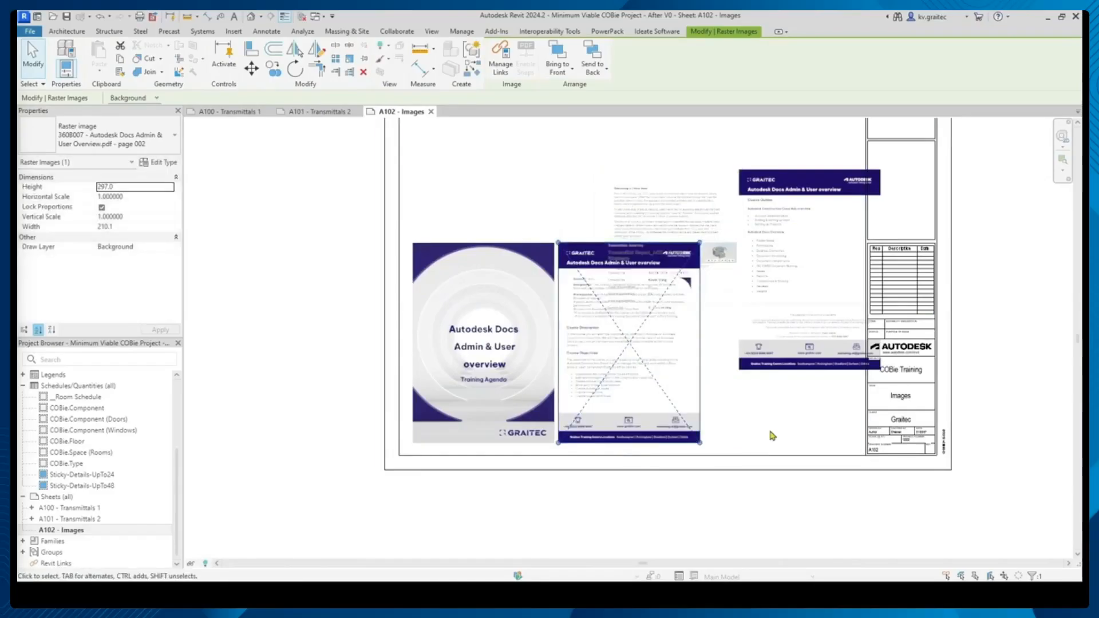
left_click(772, 426)
left_click(790, 371)
left_click_drag(790, 372, 756, 445)
Move the Blog_1_may24_Activity_Log page image to the empty area at the sheet's upper left and deselect it.
middle_click_drag(648, 275, 668, 366)
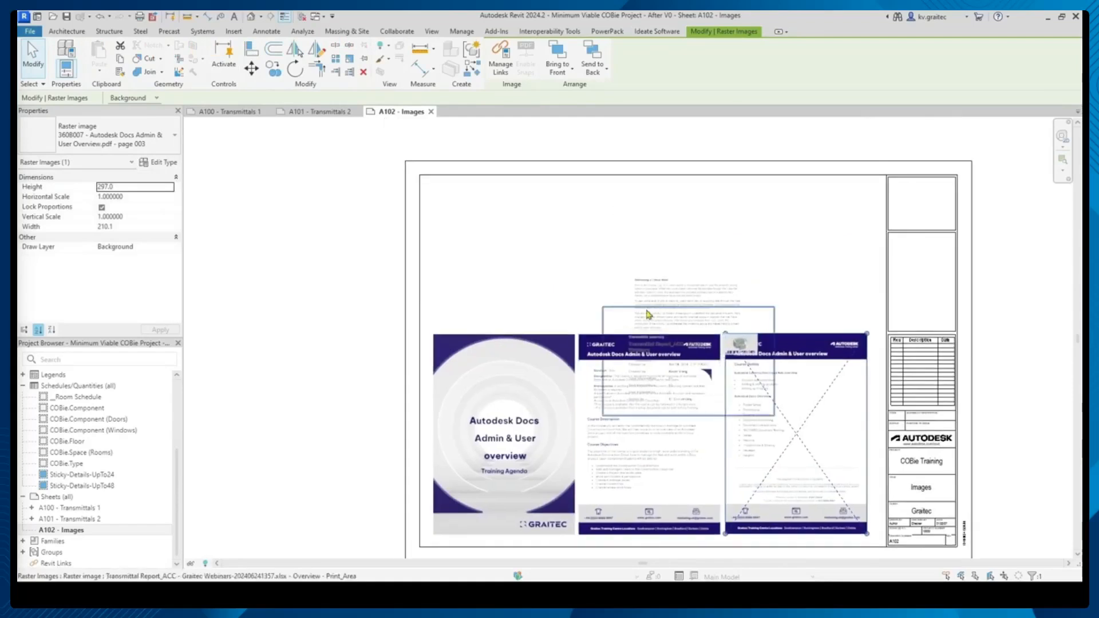
scroll(639, 287, "up", 1)
left_click(649, 277)
middle_click_drag(677, 302, 694, 347)
left_click_drag(703, 353, 454, 245)
left_click(637, 275)
Examine the legibility of the text in the Activity Log page image, including both headed sections.
scroll(426, 264, "up", 4)
scroll(426, 263, "up", 1)
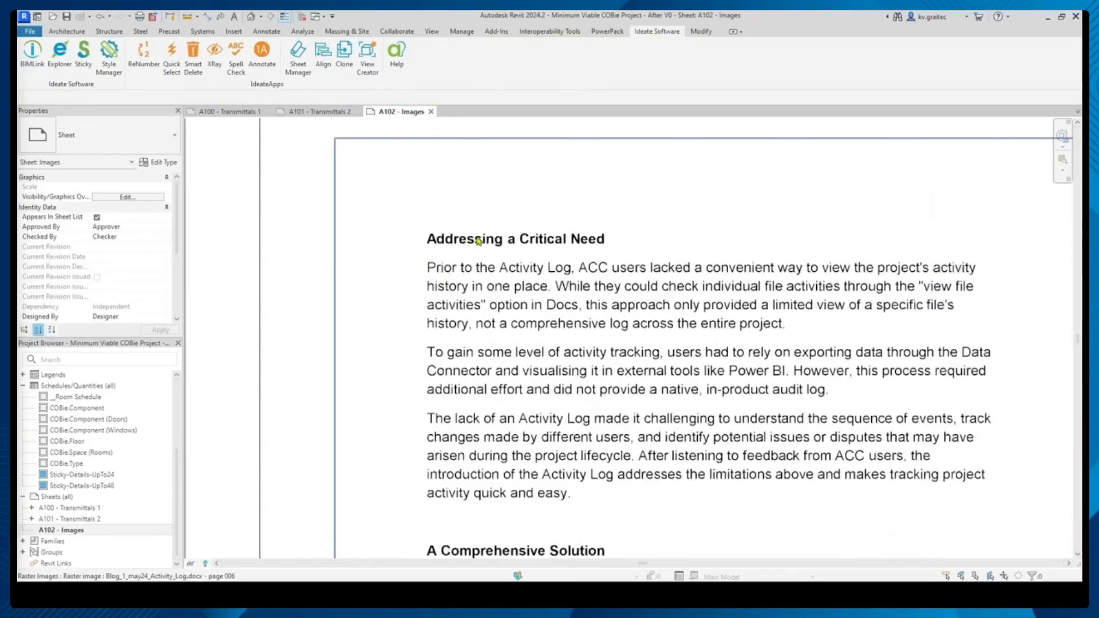
scroll(462, 242, "down", 4)
scroll(471, 400, "up", 4)
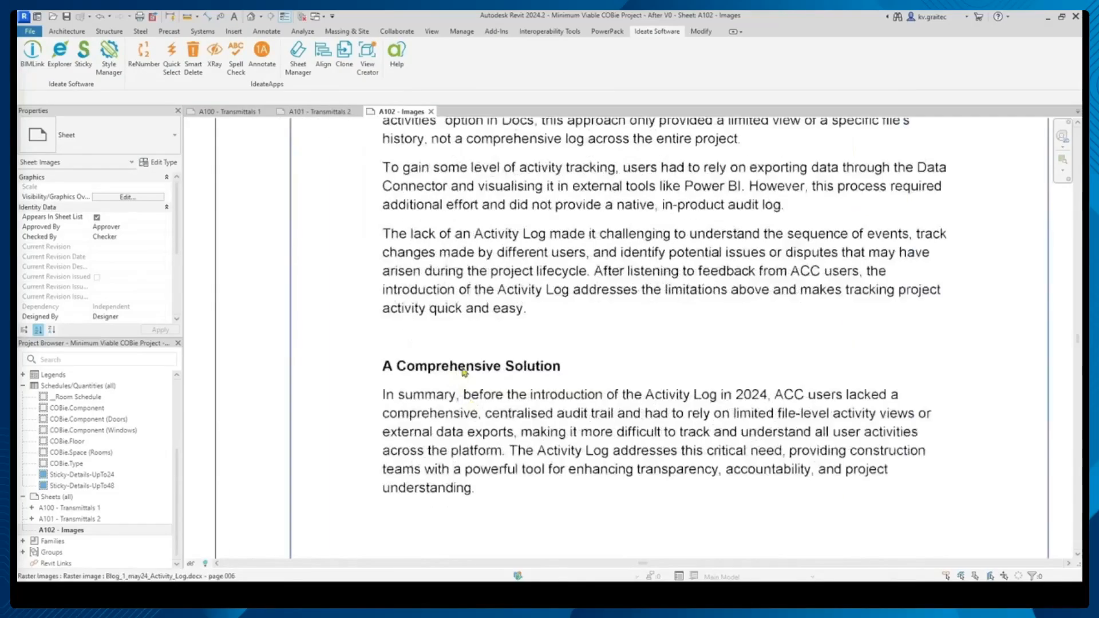
scroll(462, 374, "down", 6)
scroll(576, 296, "up", 2)
scroll(513, 296, "up", 2)
Move the Activity Log page image over the Autodesk Docs cover page and set its draw layer to Foreground.
left_click(522, 271)
left_click_drag(509, 270, 509, 461)
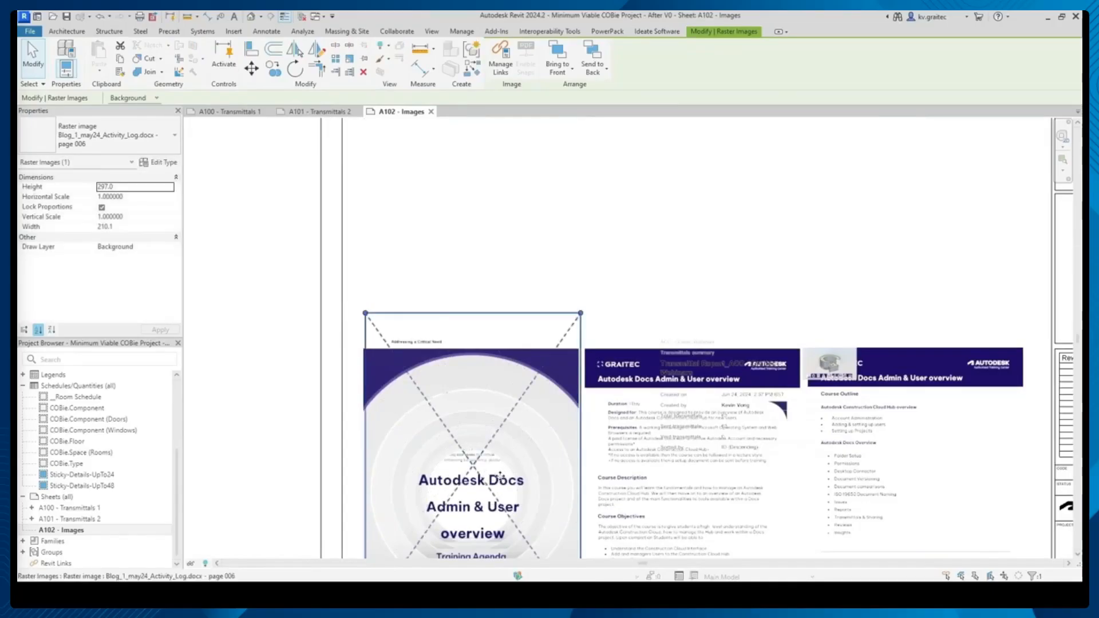
middle_click_drag(494, 459, 542, 334)
scroll(479, 259, "up", 2)
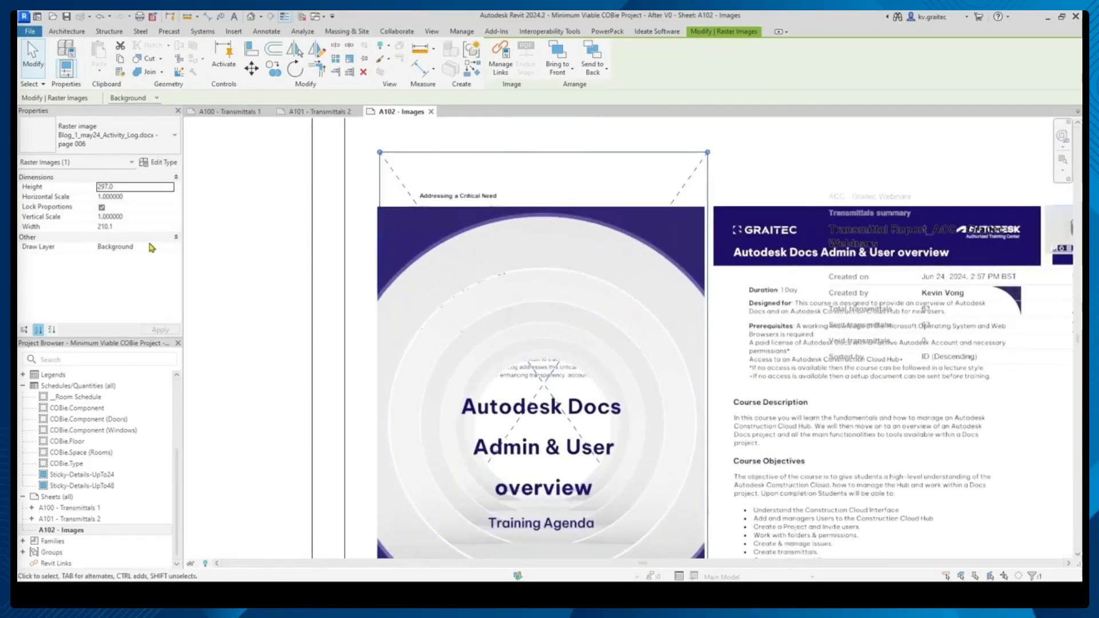
left_click(166, 248)
left_click(170, 247)
left_click(141, 265)
scroll(547, 191, "down", 2)
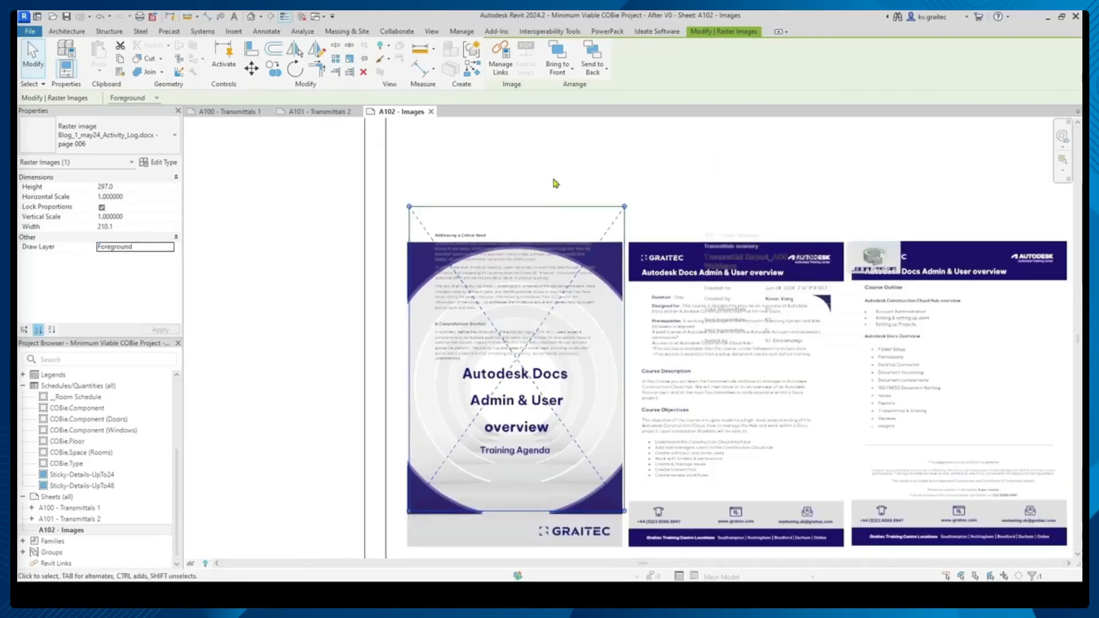
left_click(569, 174)
Shift the Activity Log page image slightly down and to the left over the cover page, and deselect it.
left_click(490, 229)
scroll(449, 232, "up", 2)
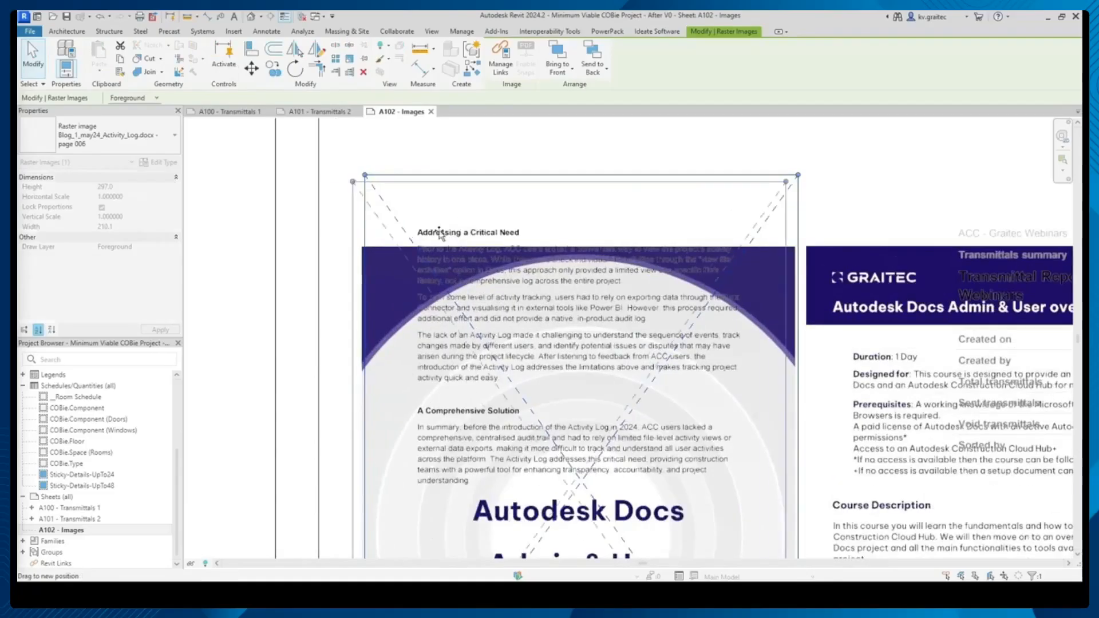
scroll(338, 350, "down", 1)
left_click(444, 215)
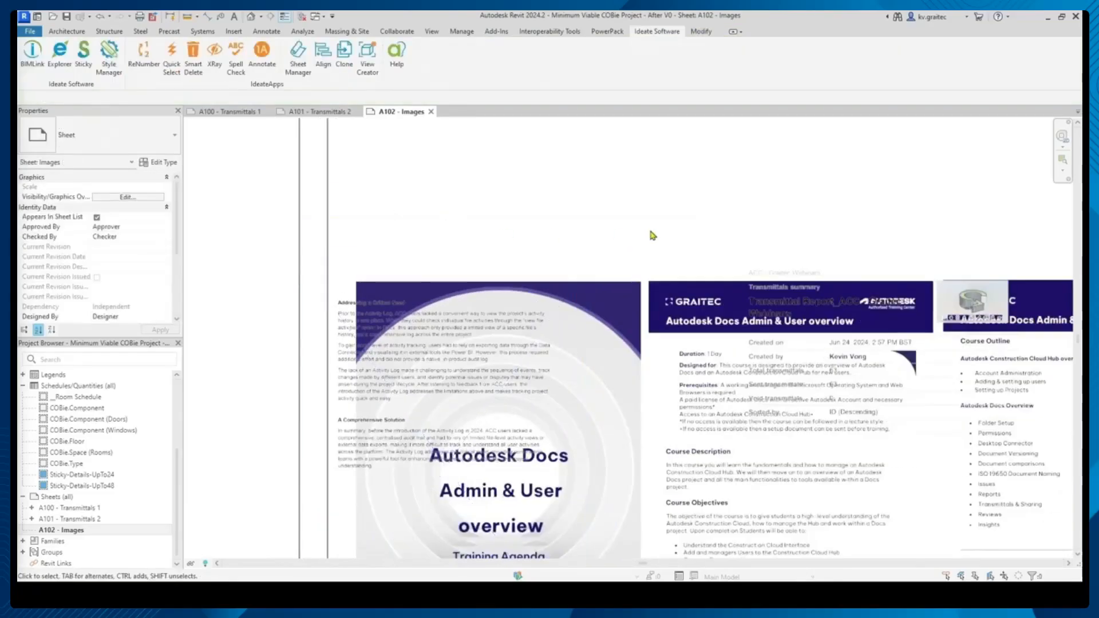
Move the transmittal Overview image off the PDF pages to the empty area at the sheet's upper right.
middle_click_drag(650, 235, 493, 239)
scroll(544, 238, "down", 1)
left_click(625, 238)
middle_click_drag(636, 227, 656, 323)
left_click_drag(657, 324, 697, 153)
middle_click_drag(676, 193, 633, 262)
left_click_drag(677, 283, 779, 278)
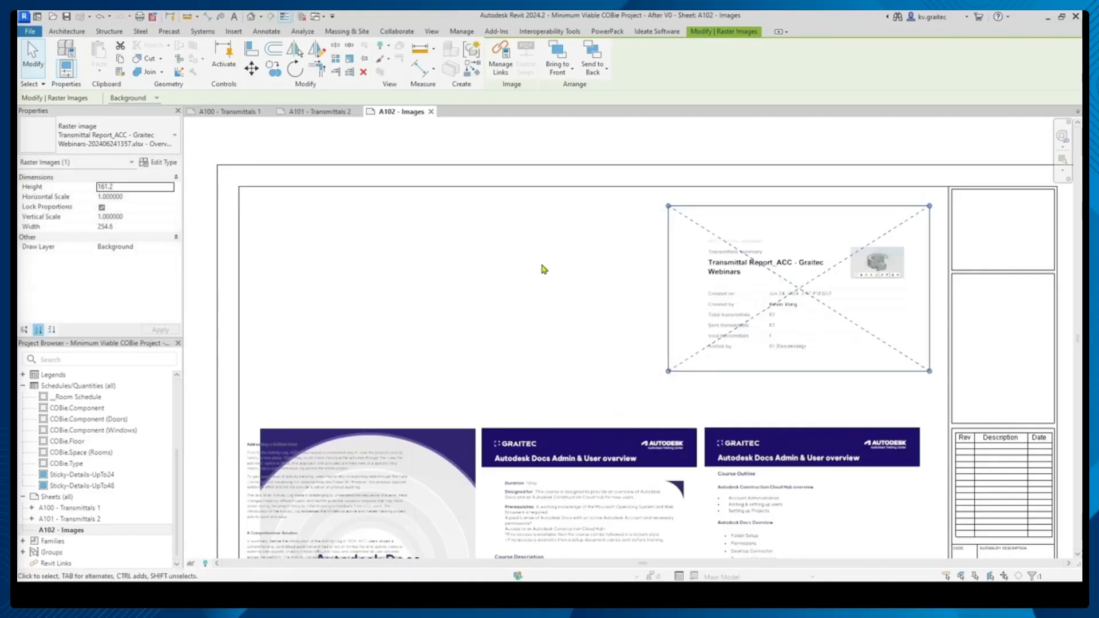
left_click(541, 269)
Move the Activity Log page image off the cover page to the empty space above it.
middle_click_drag(481, 319, 542, 240)
scroll(542, 240, "down", 1)
left_click_drag(364, 362, 385, 196)
middle_click_drag(596, 270, 609, 309)
left_click(563, 281)
Overlap the Activity Log page image with the transmittal Overview image to check transparency, and deselect it to review the whole sheet.
scroll(564, 278, "up", 3)
scroll(567, 268, "up", 1)
left_click(445, 250)
left_click_drag(362, 239, 733, 252)
scroll(733, 252, "up", 3)
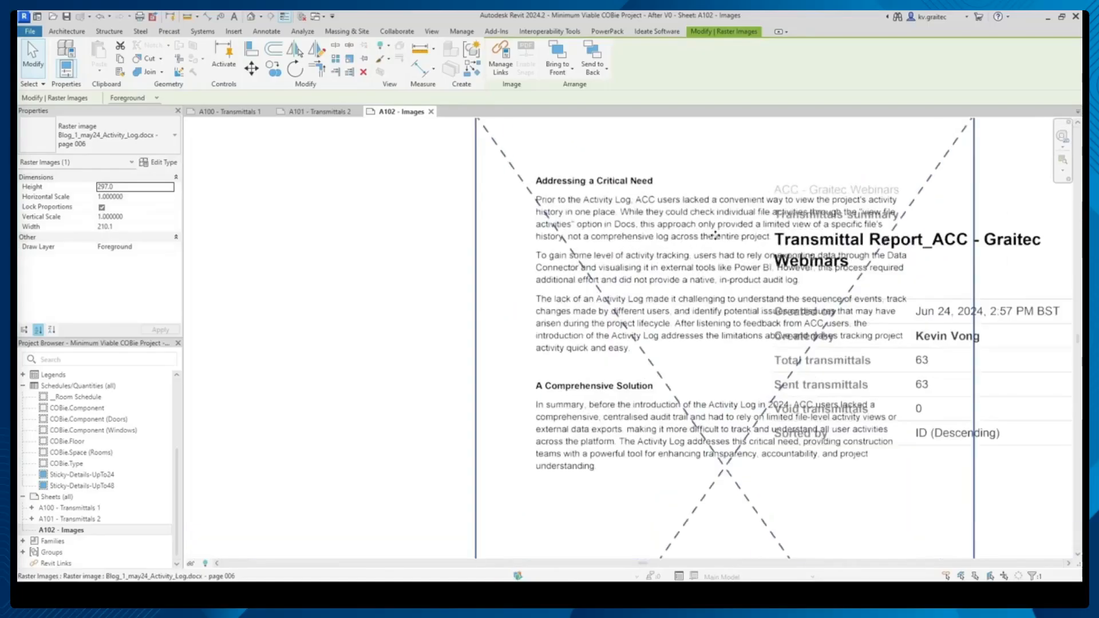
left_click(387, 277)
scroll(385, 278, "down", 4)
middle_click_drag(387, 300, 574, 279)
scroll(502, 279, "down", 2)
middle_click_drag(507, 281, 478, 248)
scroll(473, 235, "up", 2)
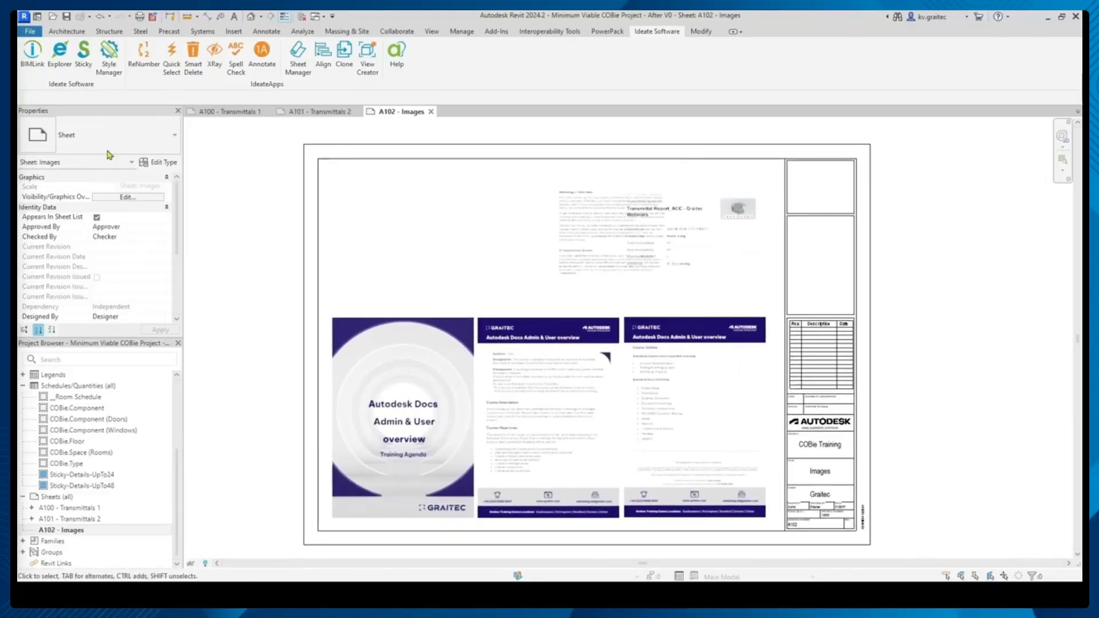
Enable auto-update for the Transmittal Report Overview Print_Area image in Ideate Sticky and close the manager.
left_click(84, 54)
left_click_drag(441, 170, 407, 188)
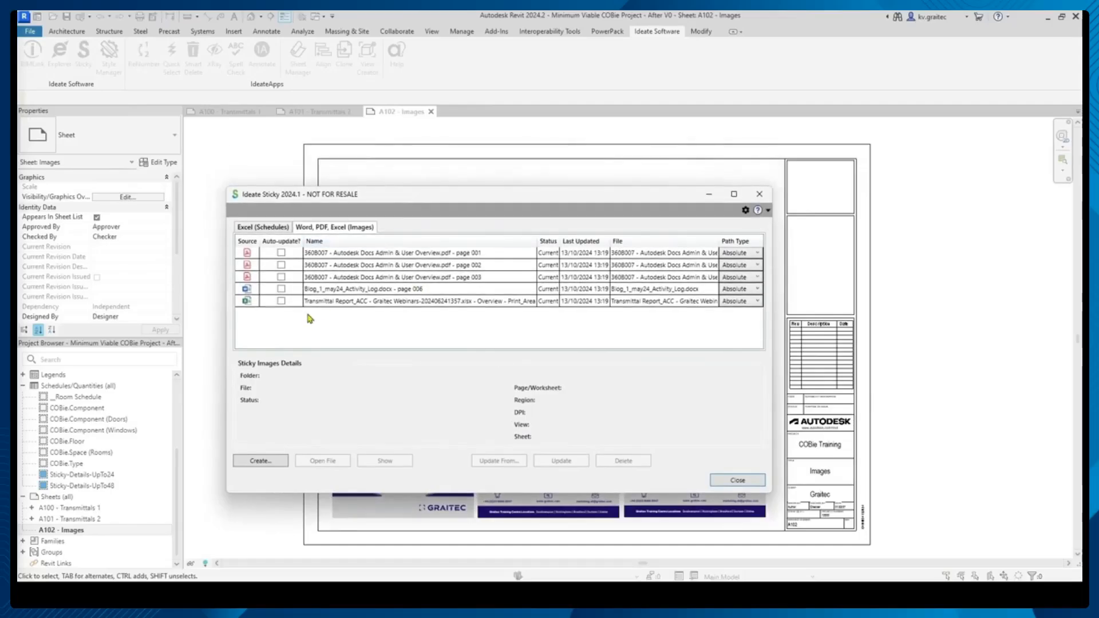
left_click(282, 302)
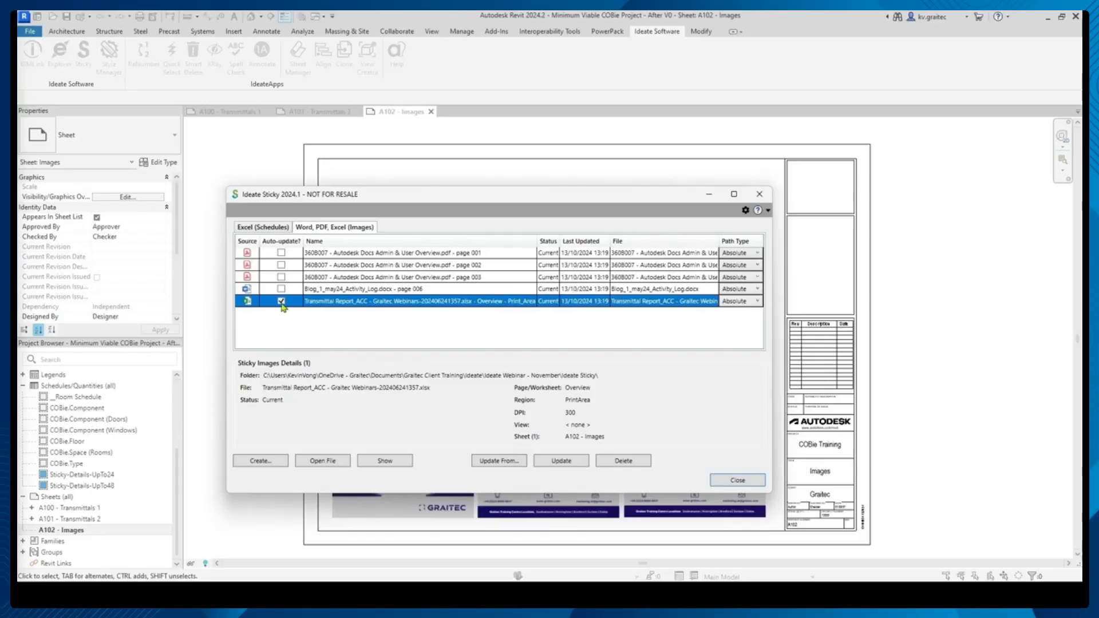
left_click(737, 482)
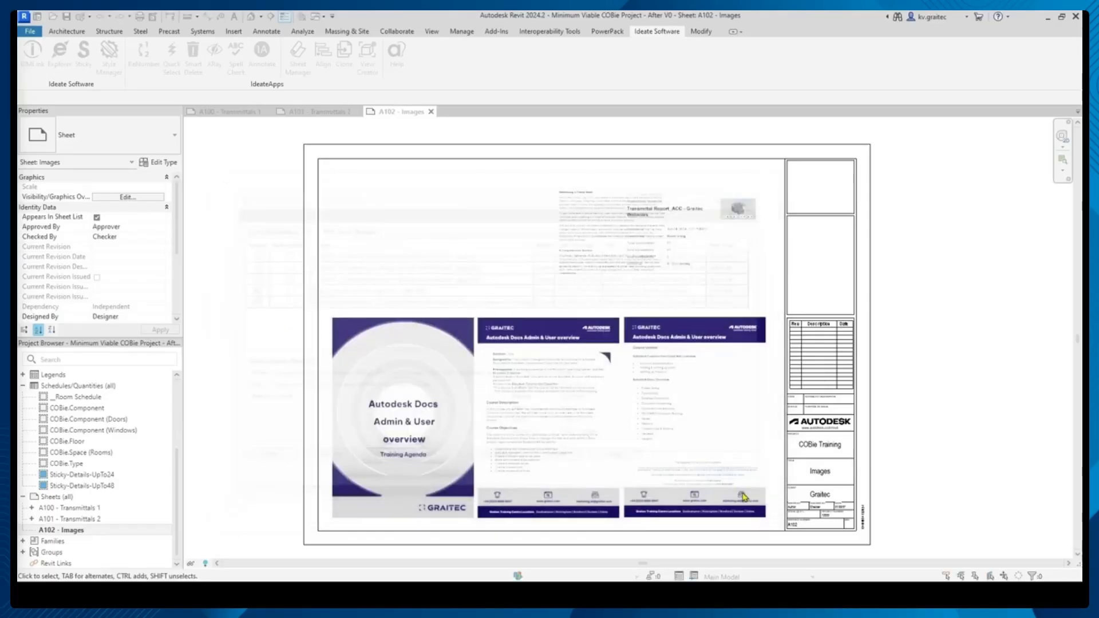